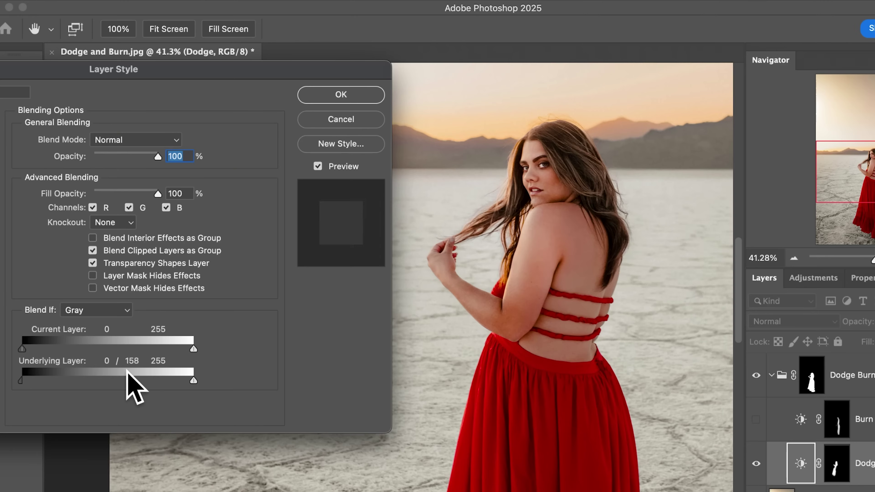
Adjust the split shadow slider of the underlying layer in the Dodge layer's Blend If settings
mouse_move(127, 372)
left_mouse_down()
mouse_move(80, 371)
mouse_move(123, 372)
left_mouse_up()
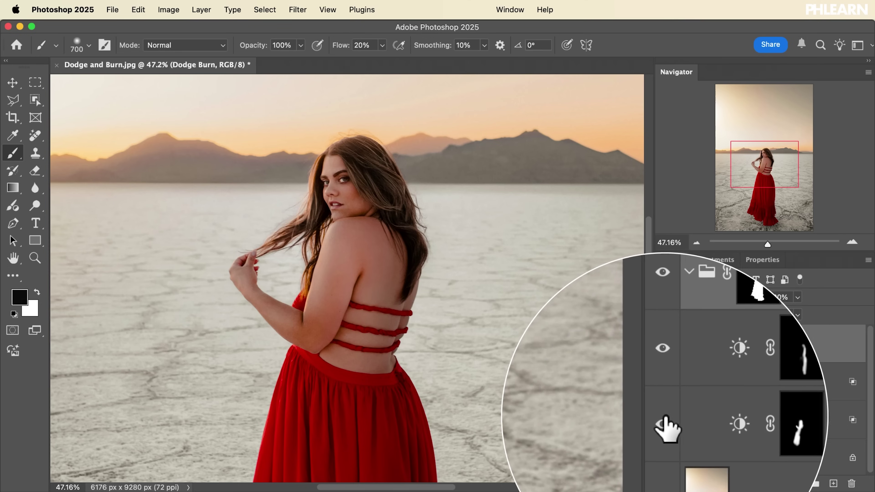
Toggle the Dodge and Burn layers' visibility to compare their effect, and adjust the Dodge Burn group's opacity
left_click(663, 425)
left_click(663, 425)
left_click(663, 384)
left_click(663, 384)
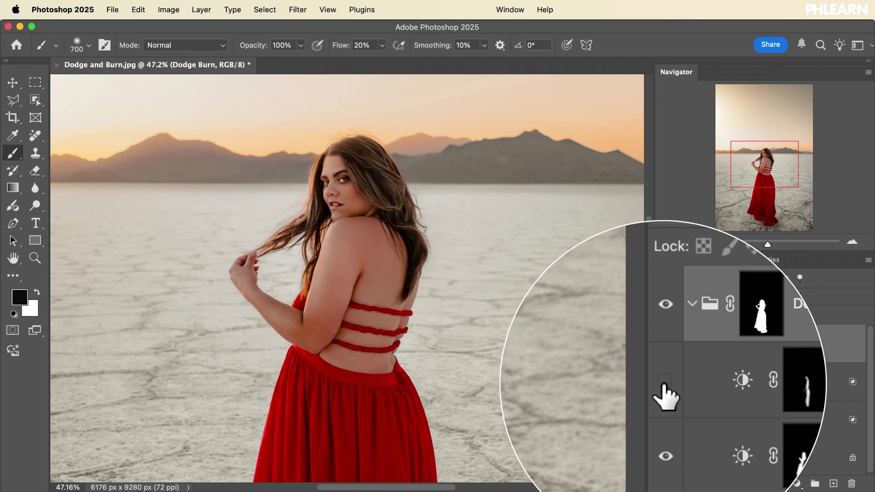
left_click_drag(752, 298, 738, 297)
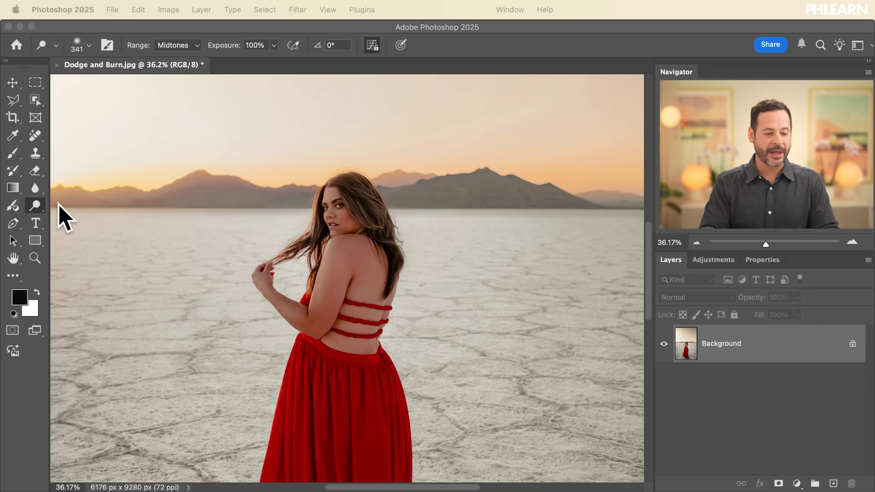
Dodge the woman's shoulder and upper arm on the Background layer with Midtones range and 10% exposure
left_click(42, 204)
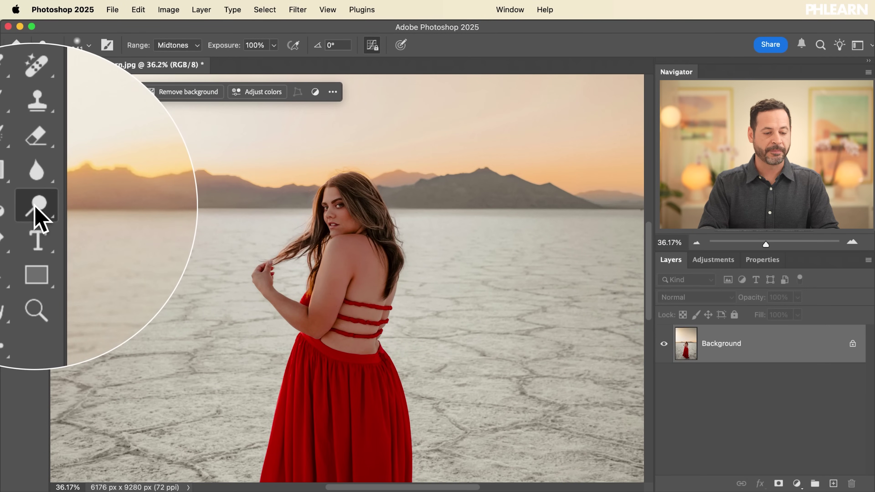
right_click(38, 217)
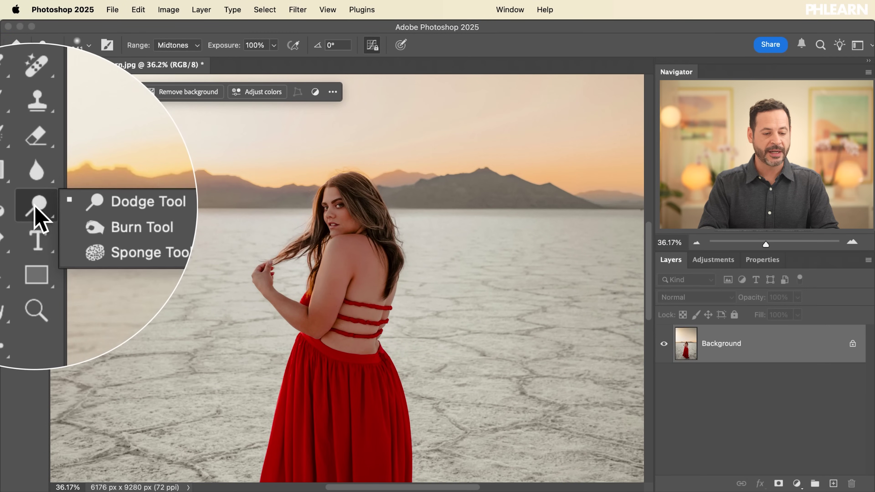
left_click(70, 207)
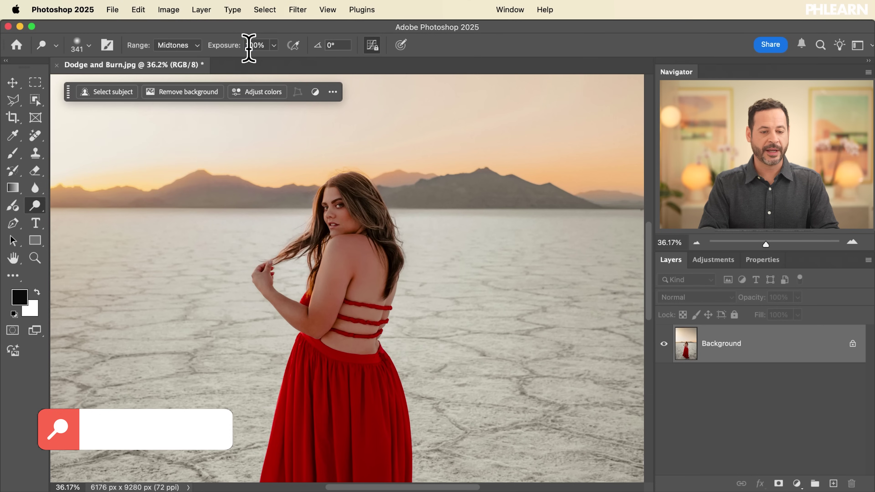
left_click(250, 45)
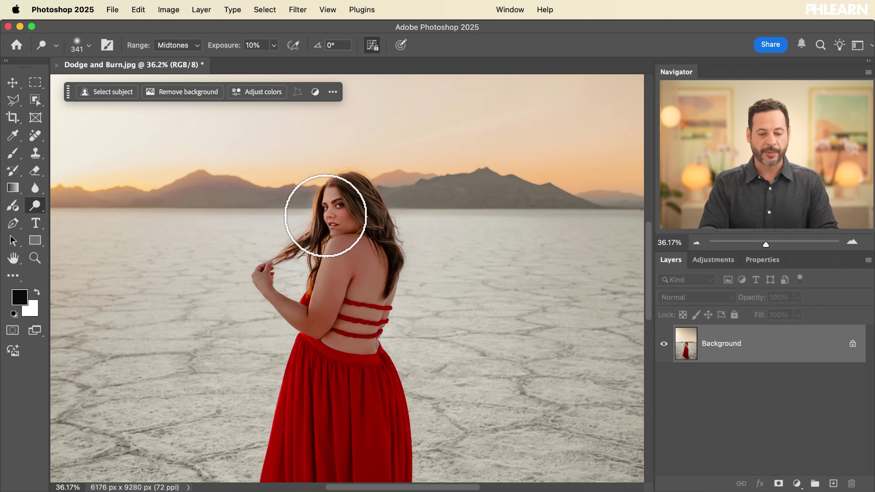
mouse_move(312, 284)
left_mouse_down()
mouse_move(313, 309)
mouse_move(267, 279)
mouse_move(298, 312)
mouse_move(279, 303)
mouse_move(318, 244)
mouse_move(303, 273)
mouse_move(330, 254)
left_mouse_up()
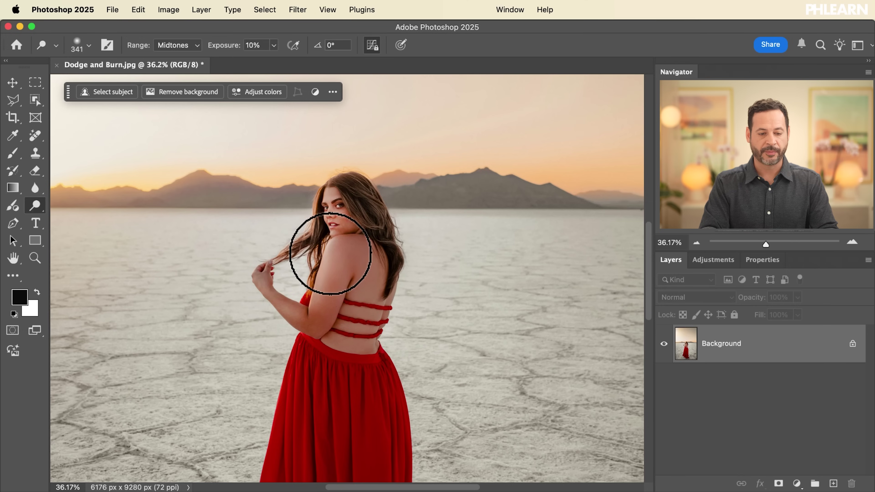
Switch to the Burn Tool for darkening the Background layer
left_click(40, 206)
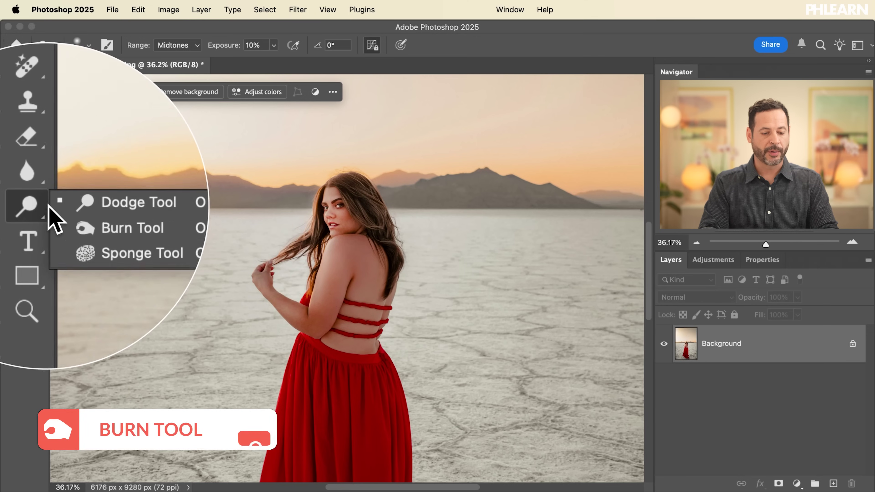
left_click(71, 216)
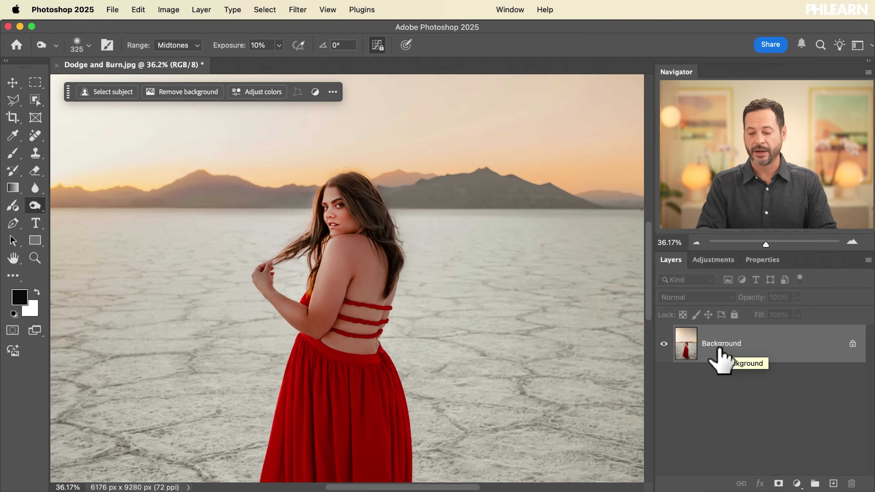
Try the Dodge Tool on a new empty layer above the Background, and delete that layer
left_click(833, 484)
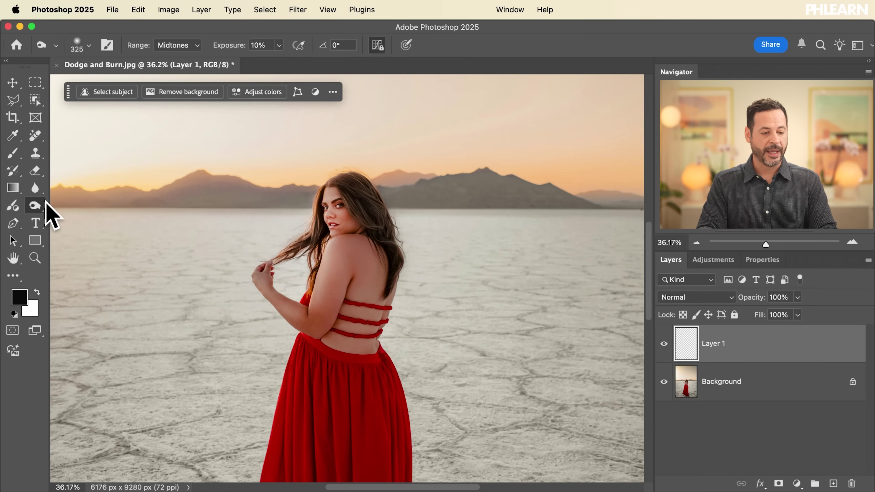
right_click(35, 201)
left_click(90, 203)
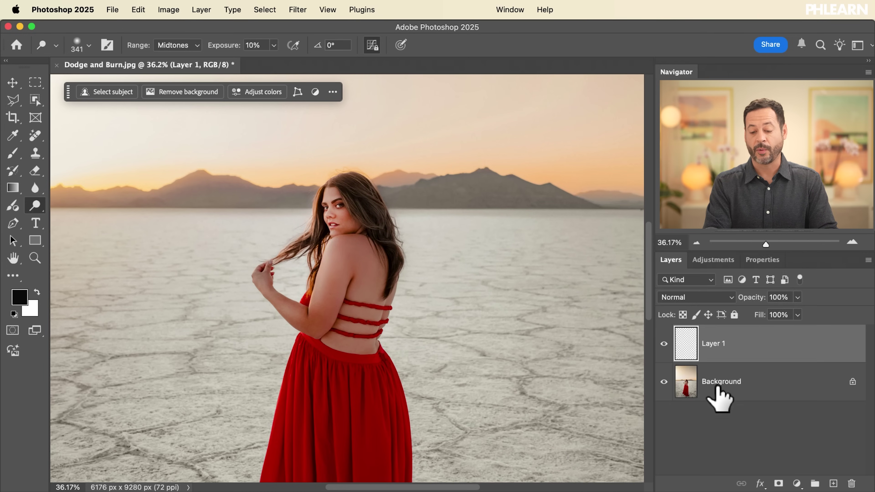
key("BackSpace")
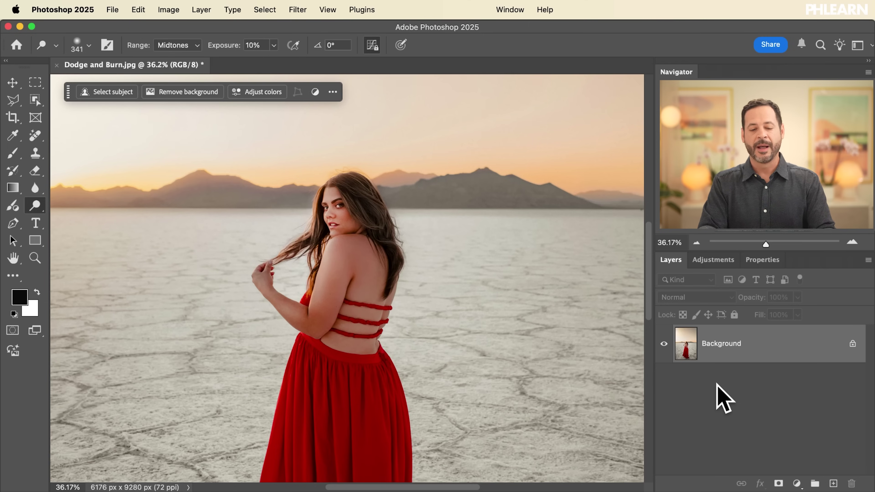
right_click(35, 208)
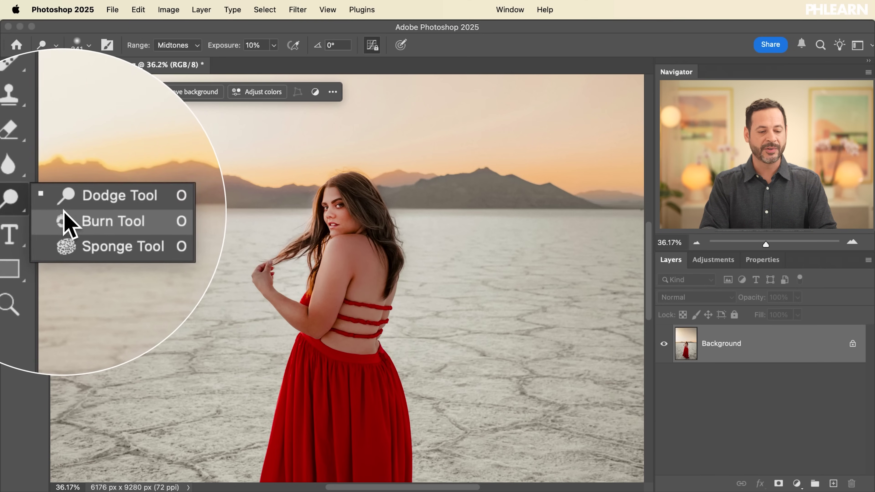
left_click(67, 206)
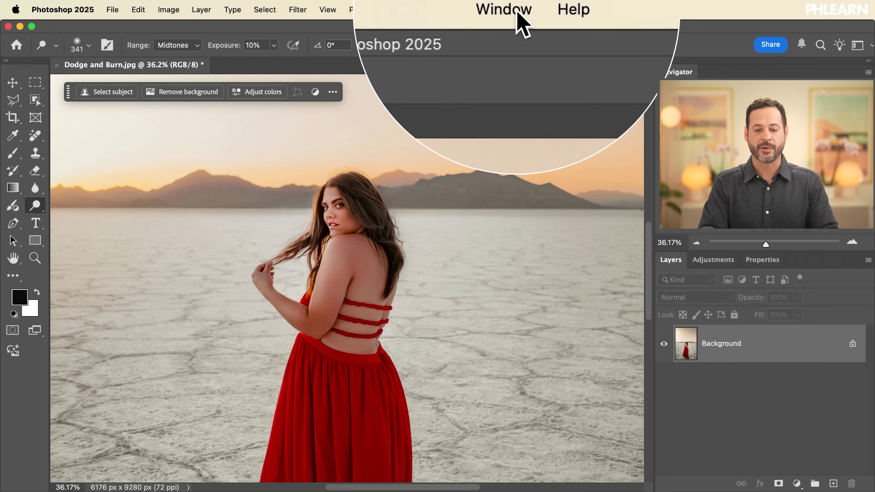
Revert the photo to its Open state in the document history
left_click(510, 9)
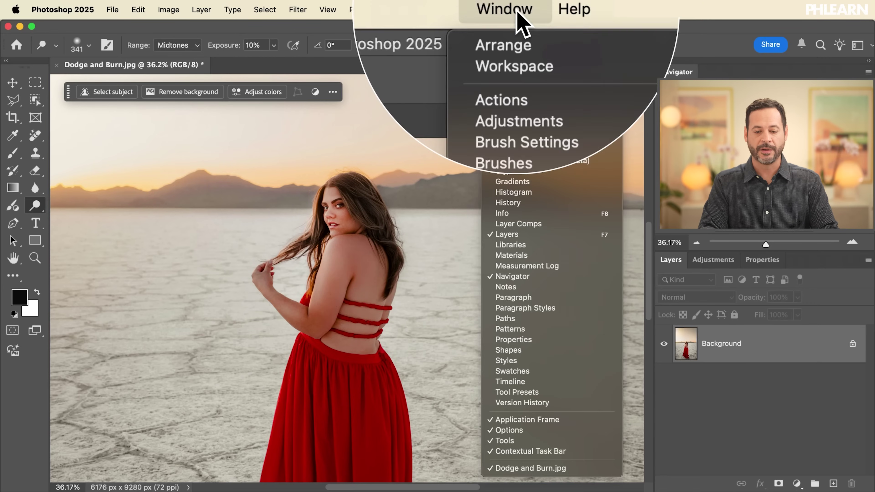
left_click(525, 203)
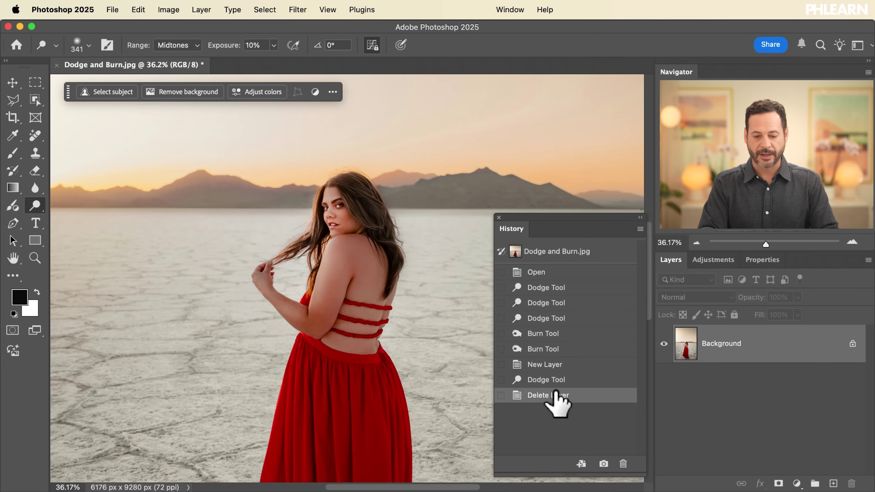
left_click(551, 273)
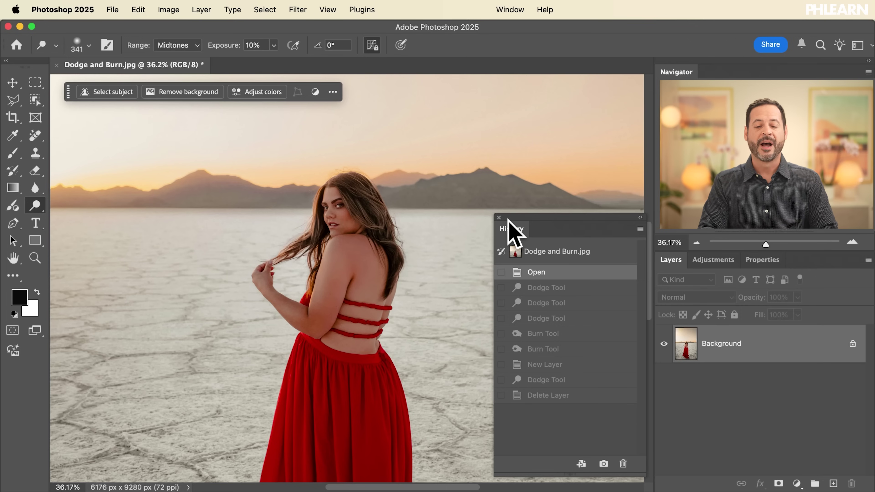
left_click_drag(508, 215, 489, 210)
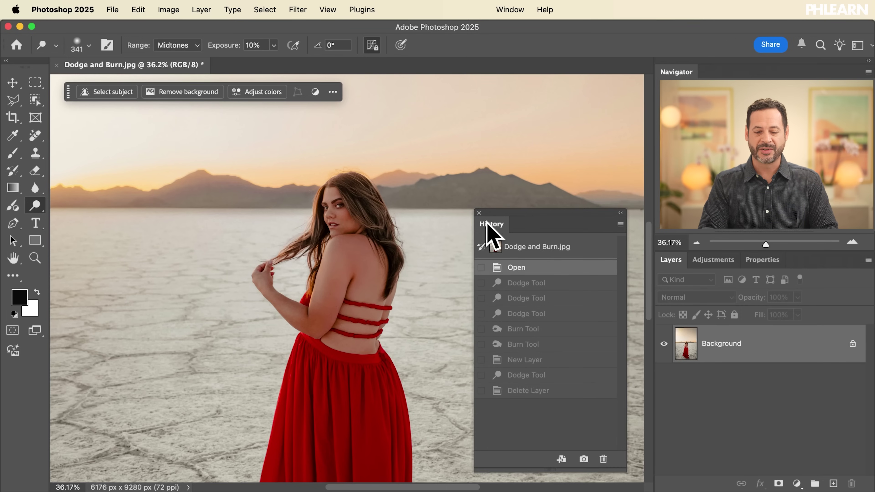
left_click(479, 213)
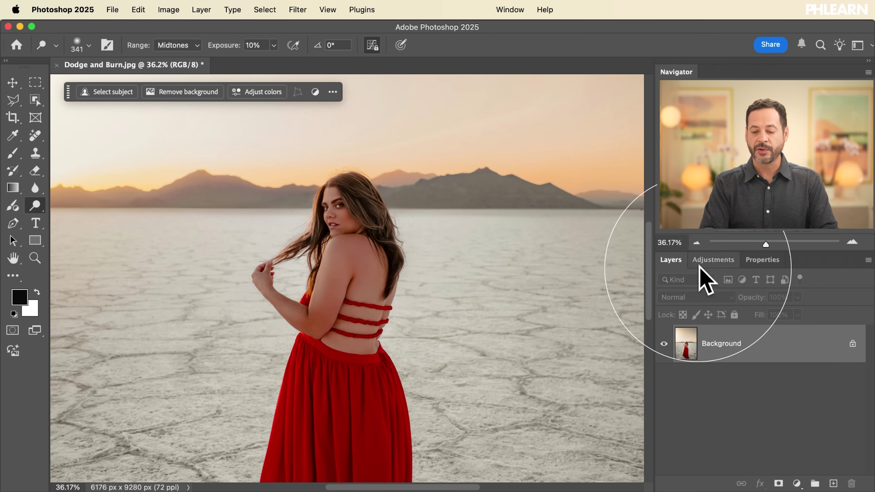
Add a Brightness/Contrast adjustment layer above the Background with Brightness 46 and Contrast -17
left_click(712, 260)
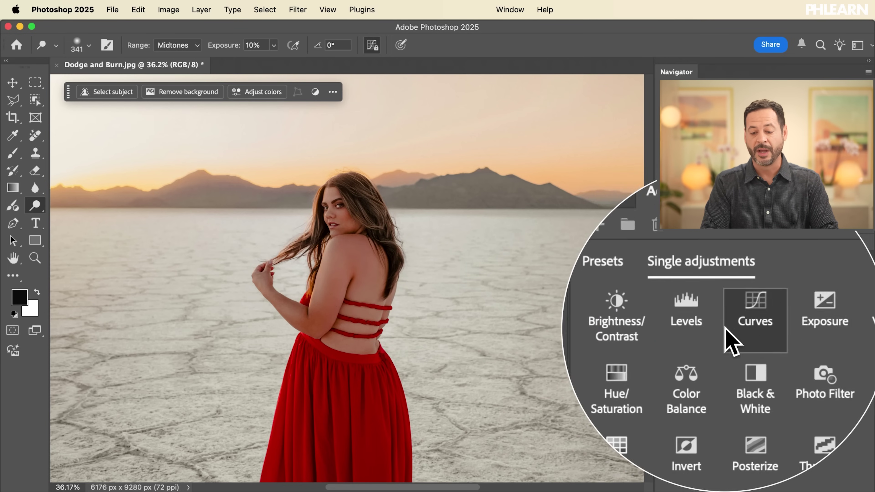
left_click(684, 324)
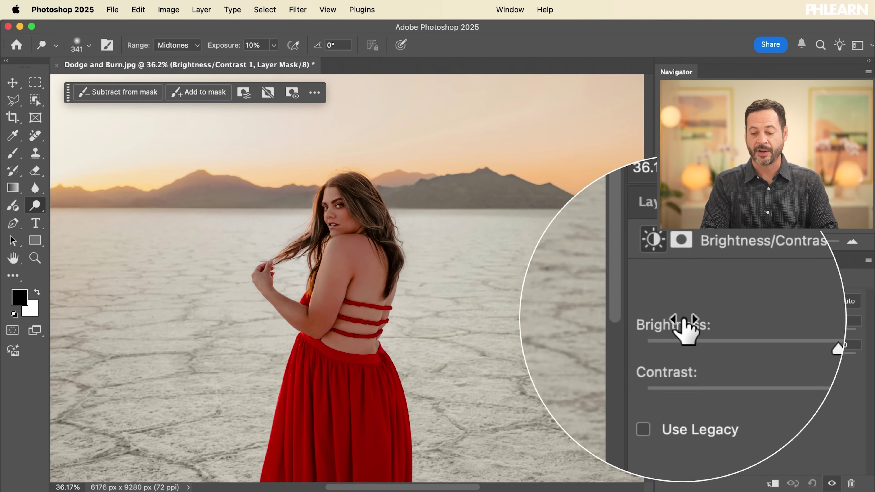
left_click_drag(761, 333, 782, 331)
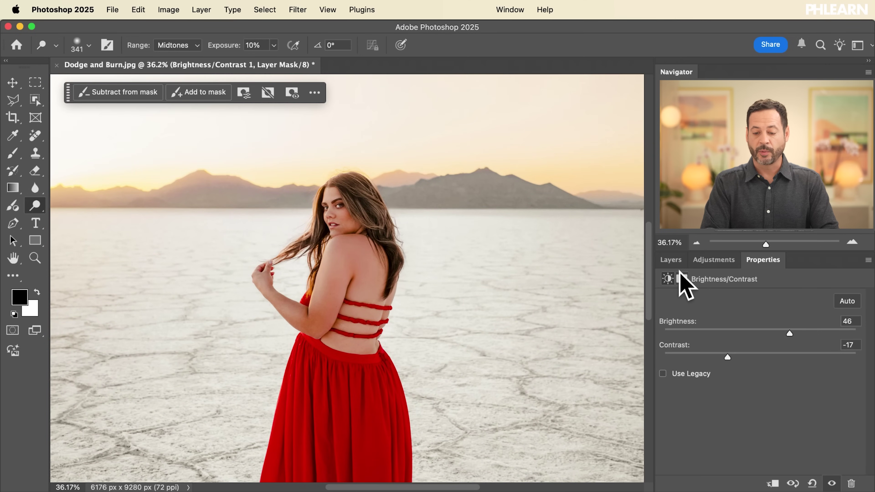
Toggle the new Brightness/Contrast layer's visibility to compare the photo with and without the brightening
left_click(671, 260)
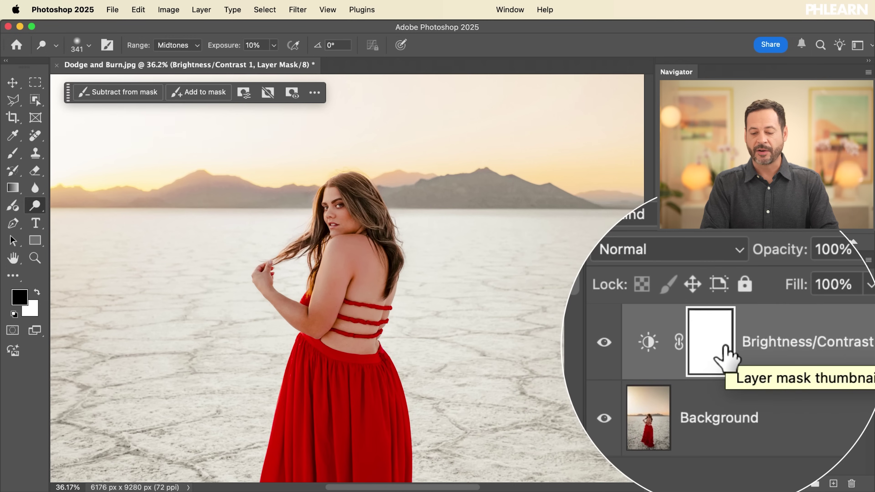
left_click(663, 345)
left_click(664, 345)
left_click(664, 345)
left_click(664, 345)
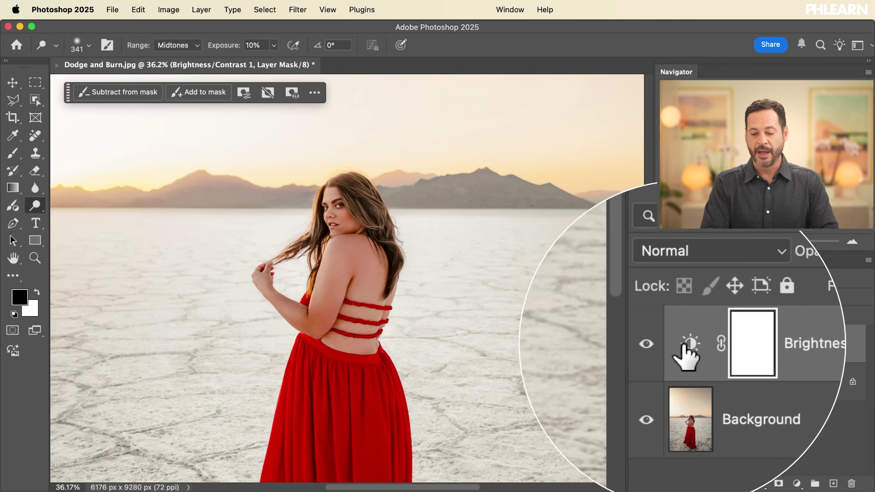
Set the Brightness/Contrast adjustment's Brightness to 40
double_click(684, 345)
mouse_move(787, 330)
left_mouse_down()
mouse_move(772, 330)
mouse_move(786, 330)
left_mouse_up()
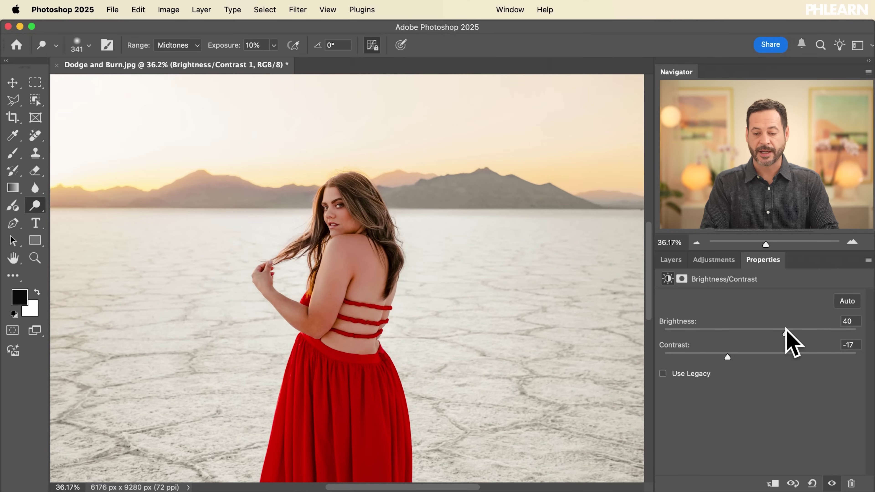
left_click(675, 261)
Invert the Brightness/Contrast layer's mask to hide the brightening across the whole photo
left_click(716, 344)
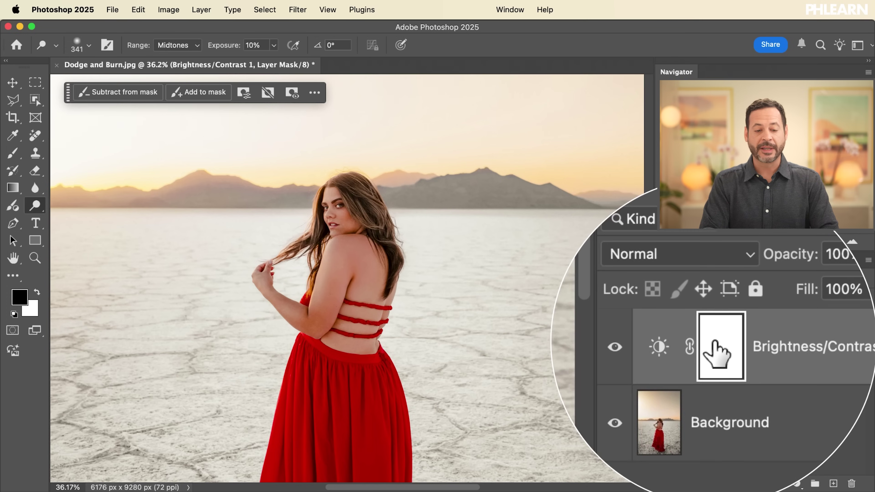
left_click(314, 92)
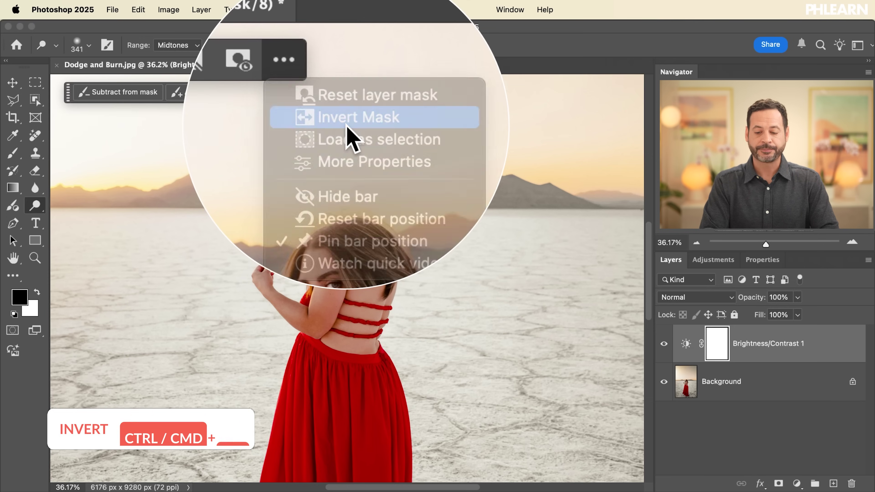
left_click(346, 125)
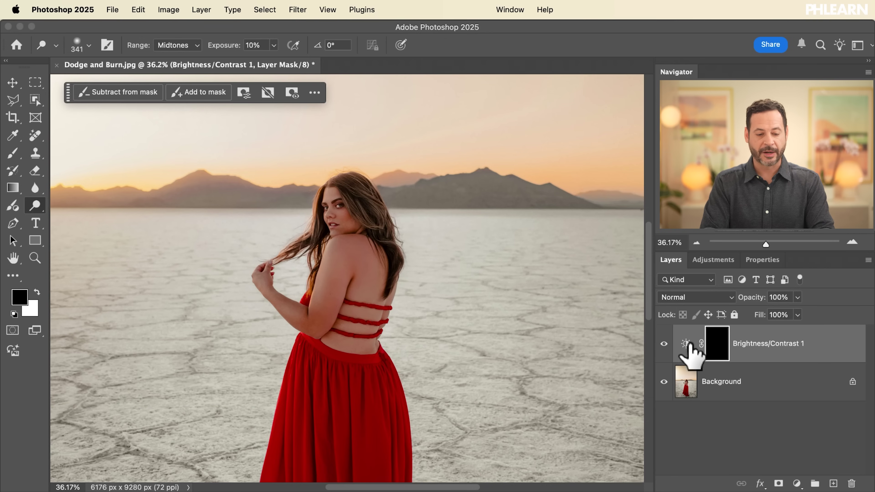
Paint white on the adjustment's mask over the woman's arm and shoulder with a 250 px brush at 20% flow
key("b")
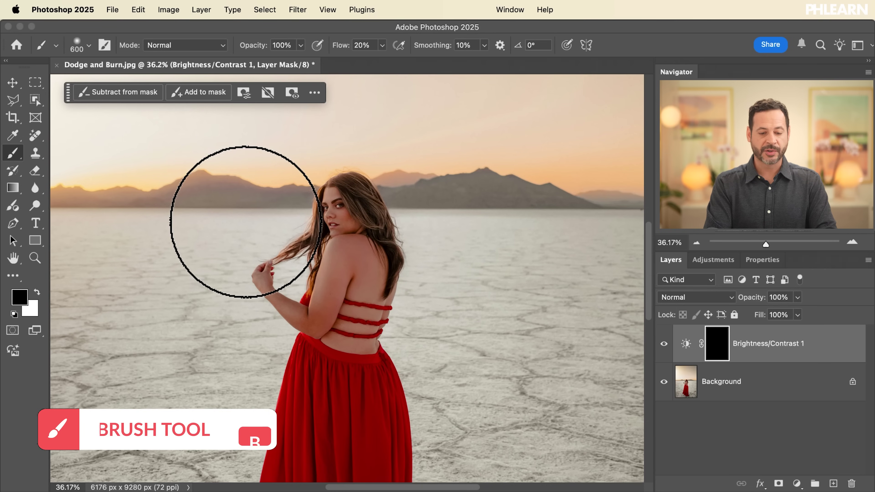
key("bracketleft")
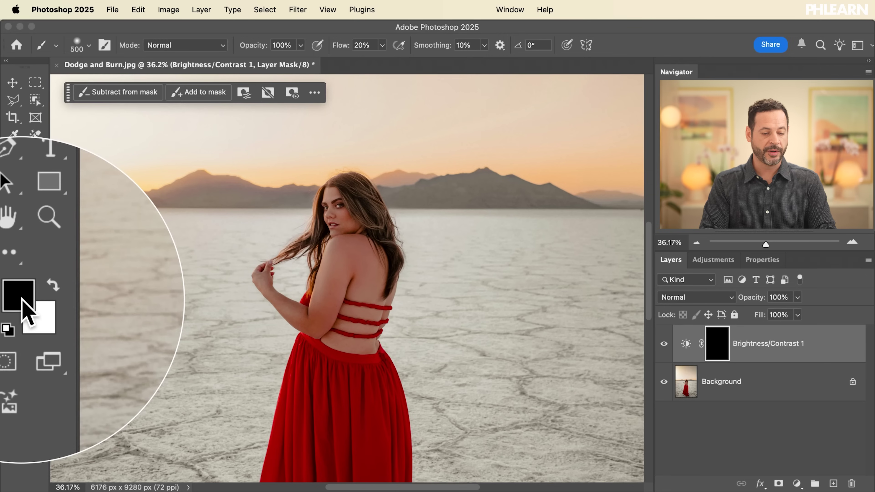
key("x")
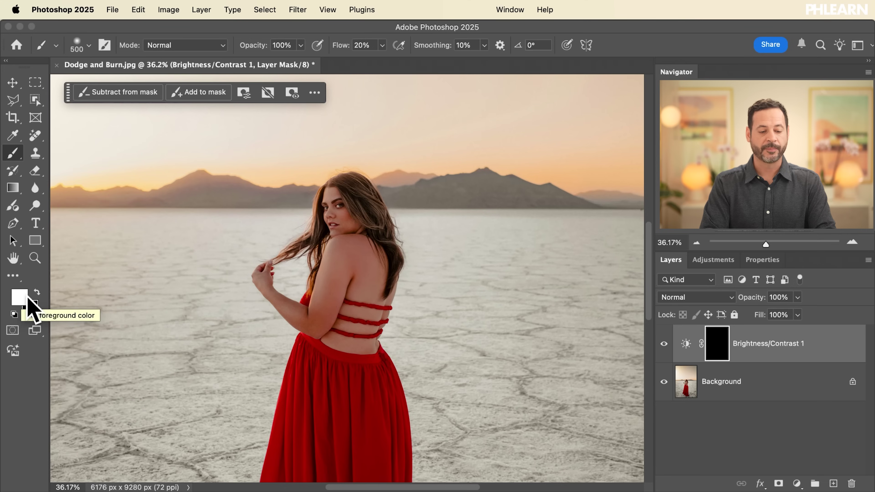
key("bracketleft")
key("bracketleft")
key("bracketleft")
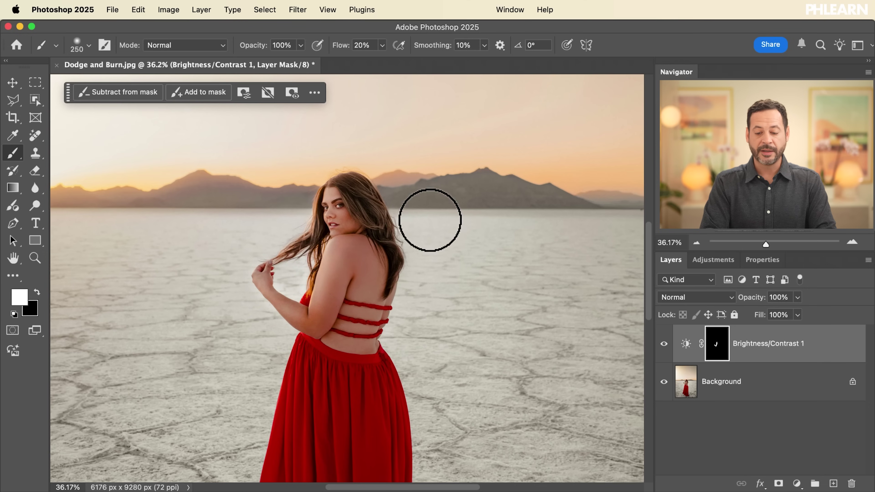
Toggle the masked Brightness/Contrast layer on and off to check the painted brightening on the woman
left_click(664, 343)
left_click(663, 344)
left_click(664, 344)
left_click(664, 344)
left_click(664, 344)
left_click(664, 343)
Reduce the Brightness/Contrast adjustment's Brightness to 23
double_click(713, 343)
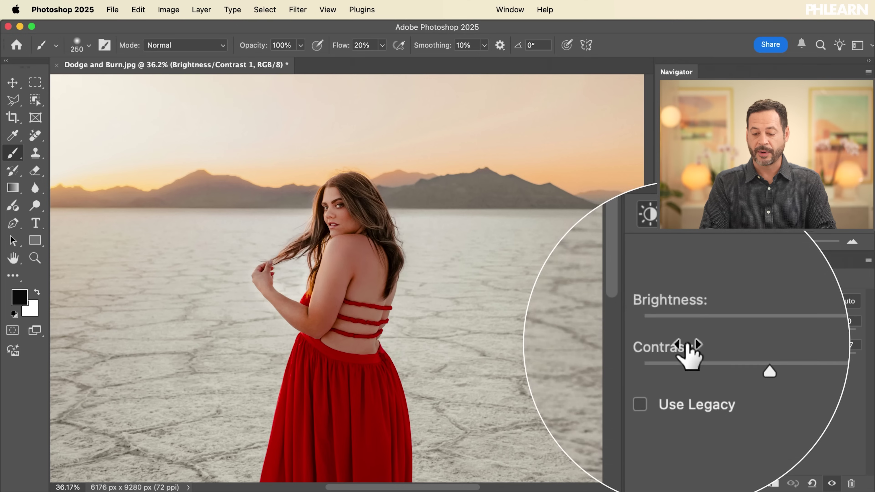
mouse_move(784, 332)
left_mouse_down()
mouse_move(806, 332)
mouse_move(776, 332)
left_mouse_up()
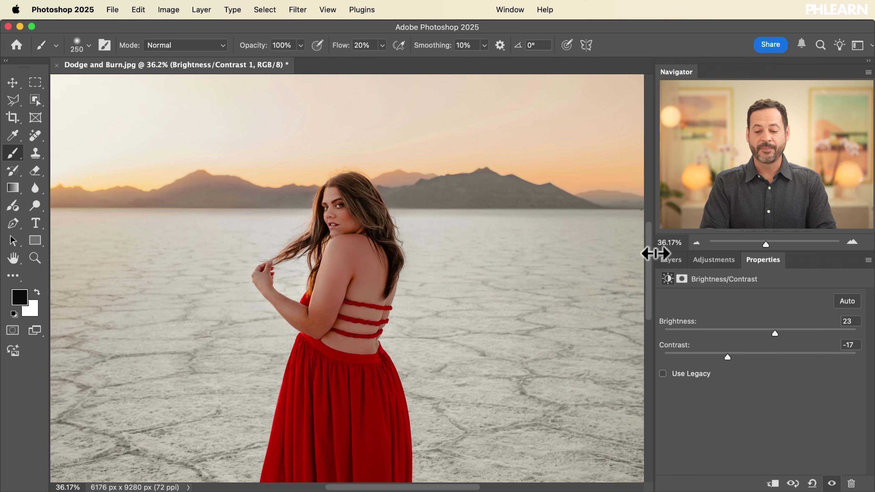
Toggle the Brightness/Contrast 1 layer's visibility repeatedly to compare the woman with and without the brightening
left_click(672, 260)
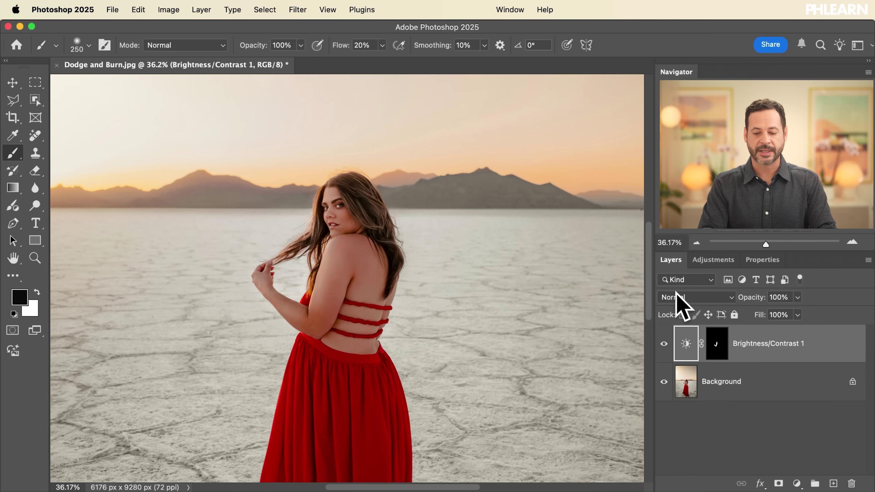
left_click(665, 343)
left_click(664, 344)
left_click(664, 344)
left_click(664, 344)
left_click(664, 344)
left_click(663, 343)
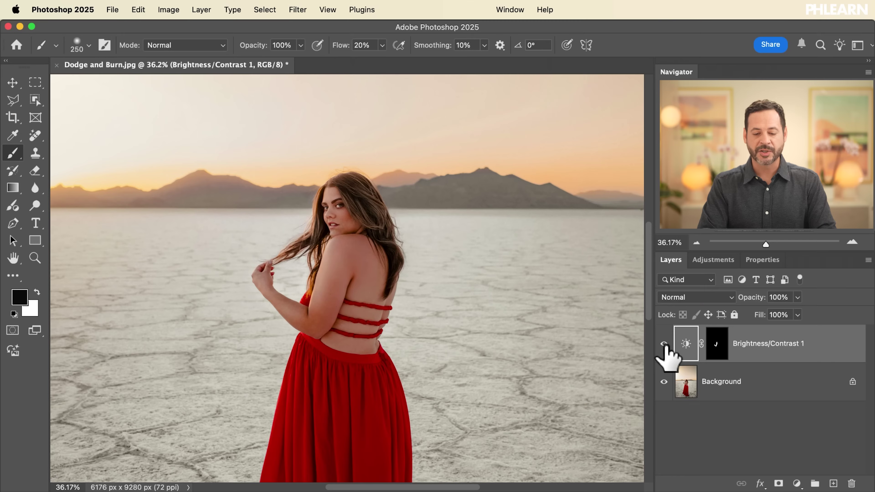
left_click(663, 344)
left_click(663, 344)
left_click(663, 344)
left_click(664, 343)
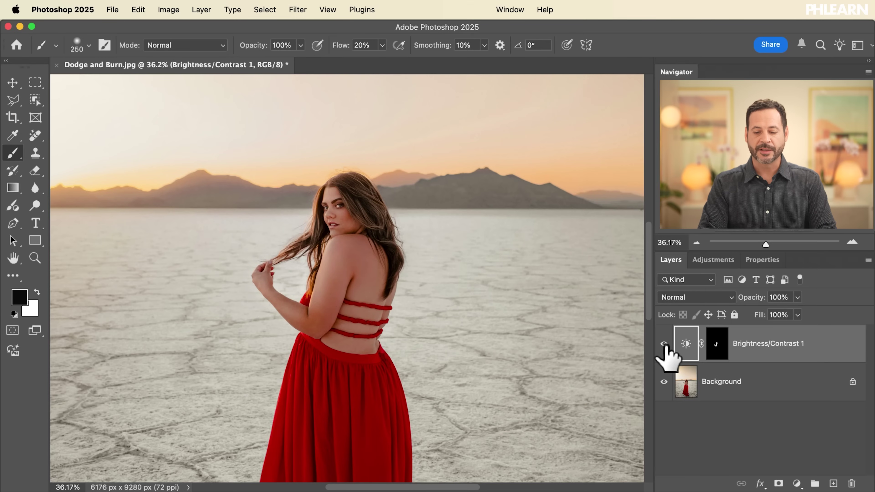
Add a second Brightness/Contrast adjustment layer with Brightness -58 and Contrast -26, and invert its mask to hide the darkening
left_click(710, 260)
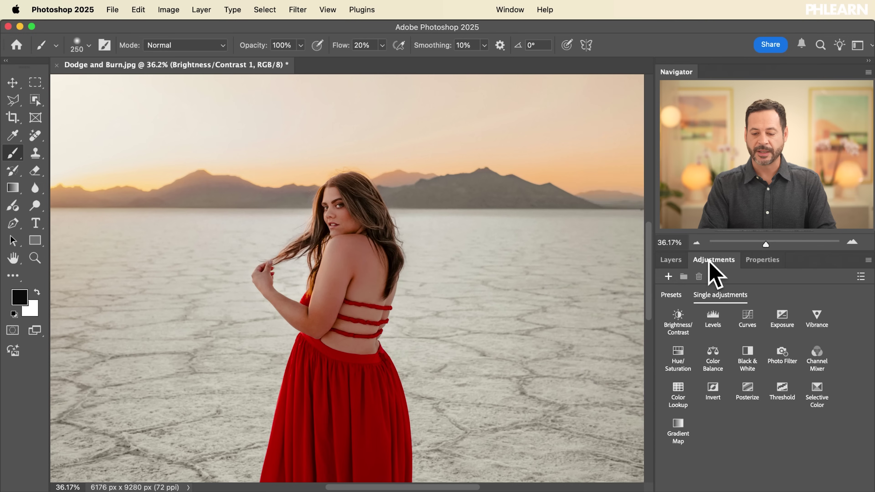
left_click(687, 322)
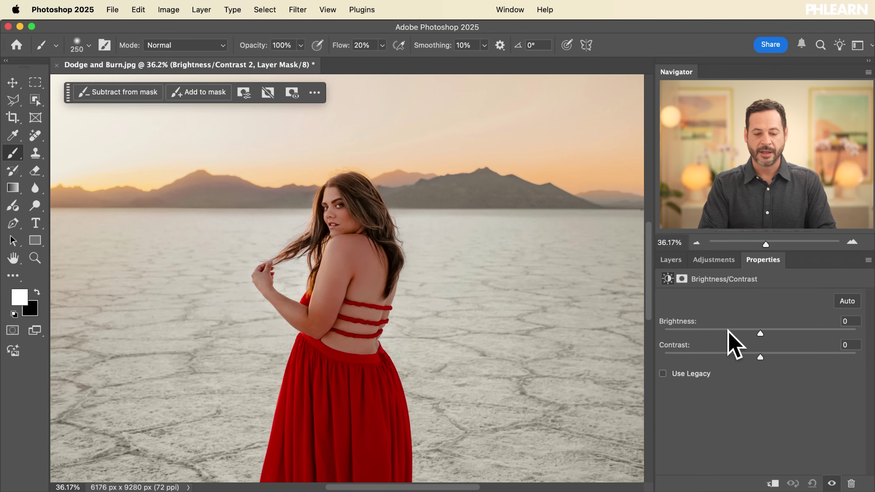
left_click(727, 331)
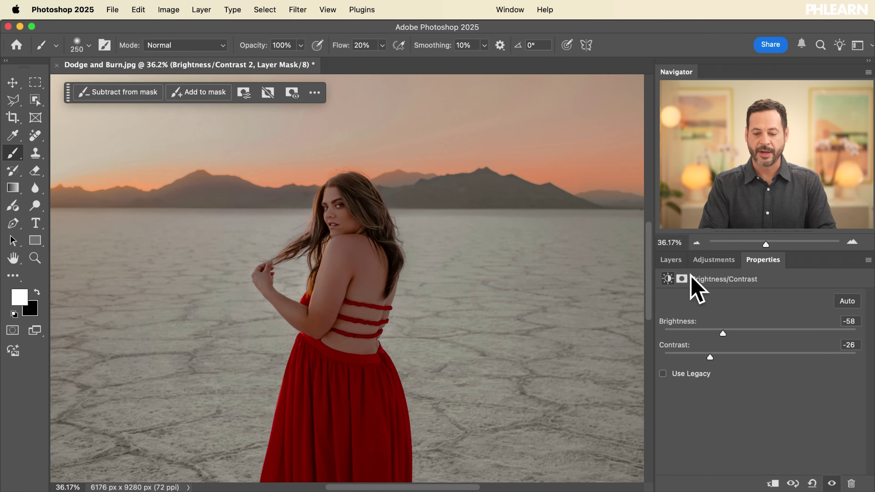
left_click(670, 260)
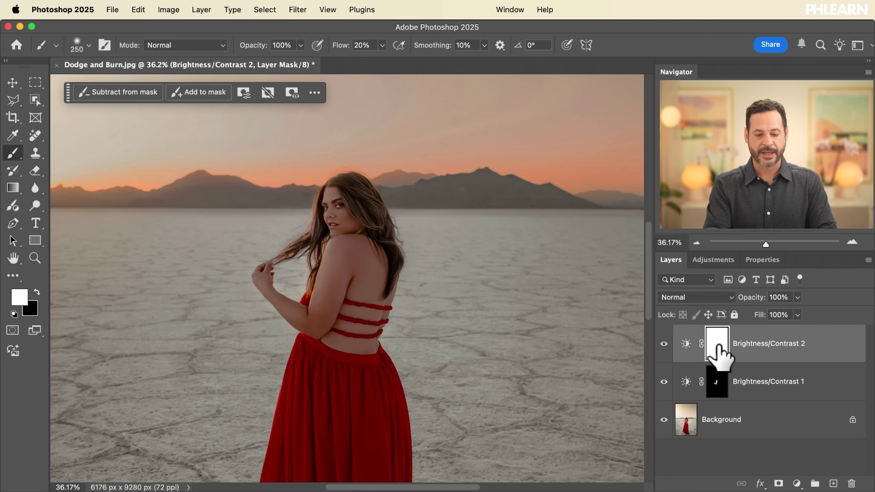
key("super+i")
Paint white on the darkening layer's mask down the woman's back and the shaded side of her dress with a 500 px brush
key("bracketright")
key("bracketright")
key("bracketright")
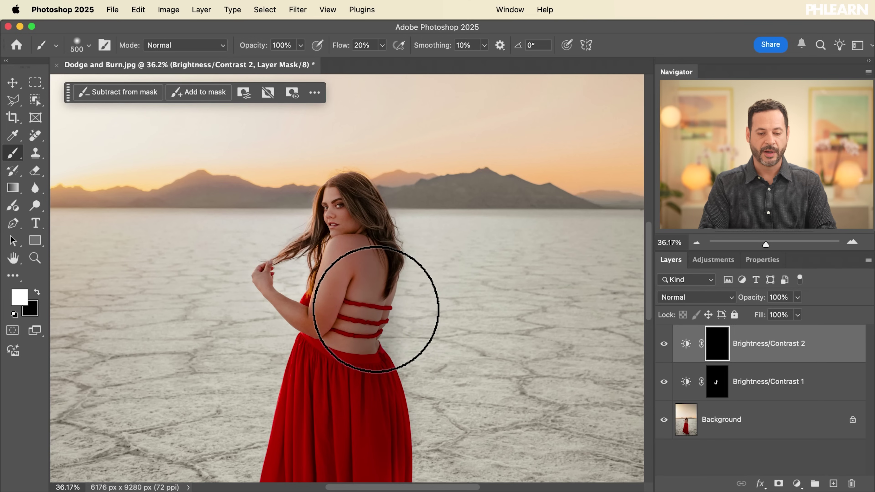
left_click_drag(363, 205, 402, 297)
scroll(414, 313, "down", 5)
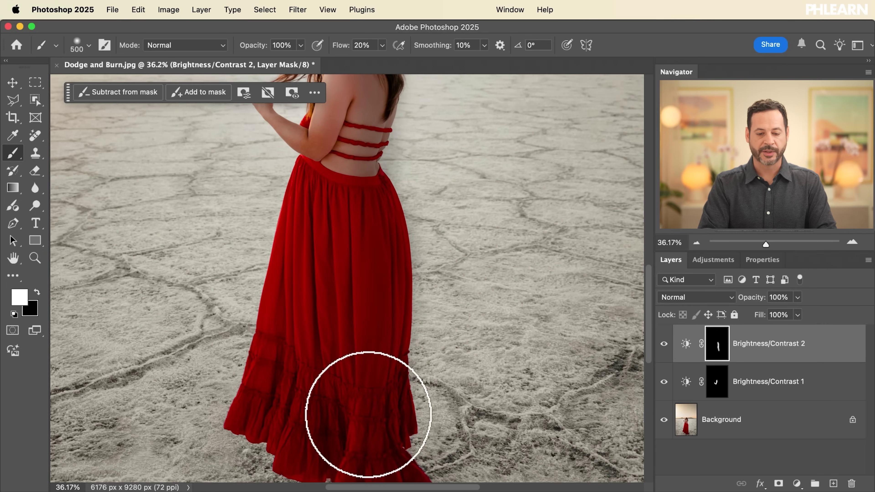
scroll(365, 410, "up", 5)
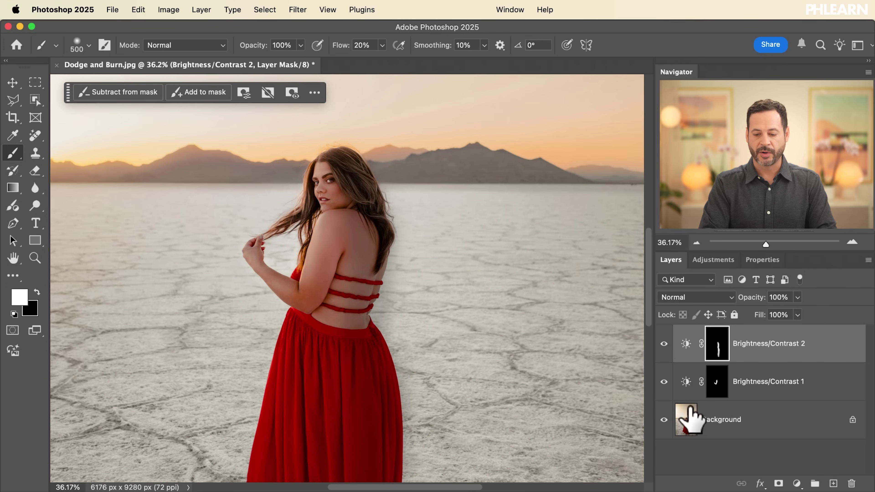
Set the Brightness/Contrast 2 adjustment to Brightness -42 and Contrast 34
left_click(684, 345)
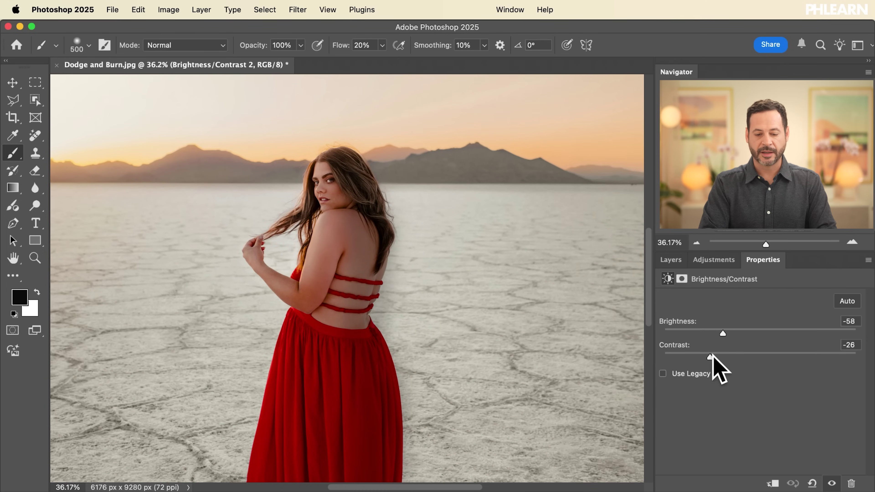
left_click_drag(789, 351, 753, 337)
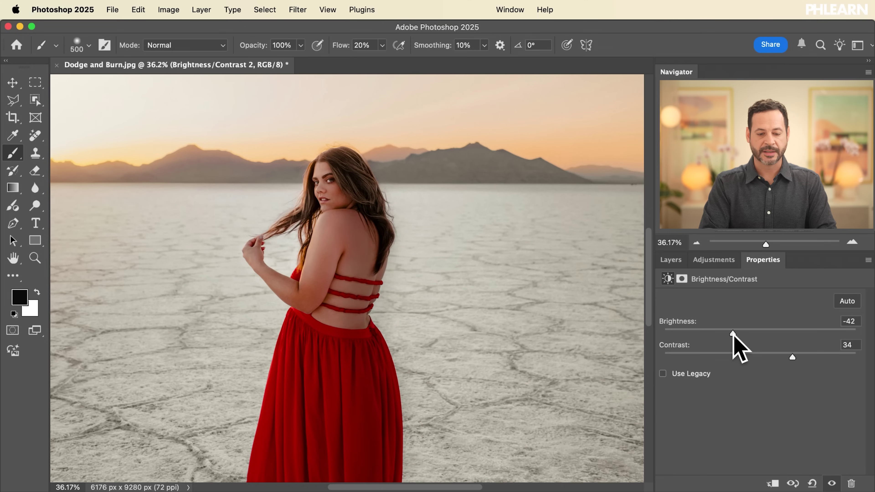
left_click(671, 262)
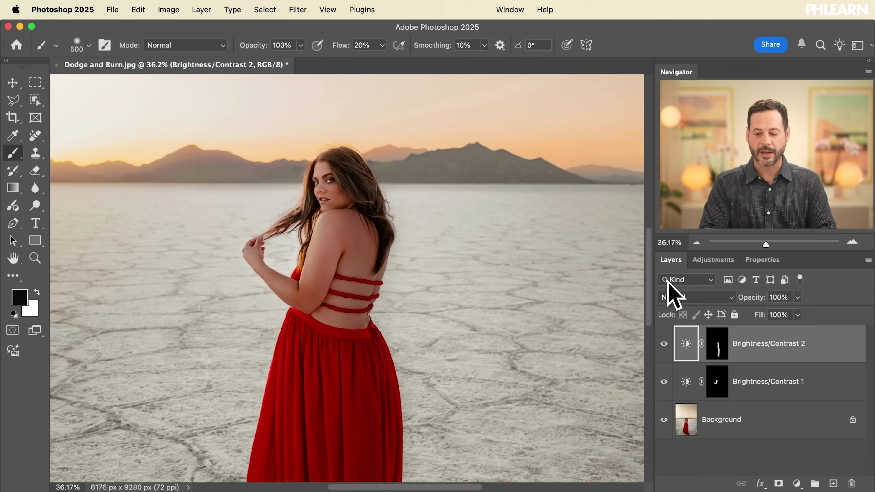
Toggle the darkening and brightening adjustment layers on and off to compare their effects on the woman
left_click(663, 381)
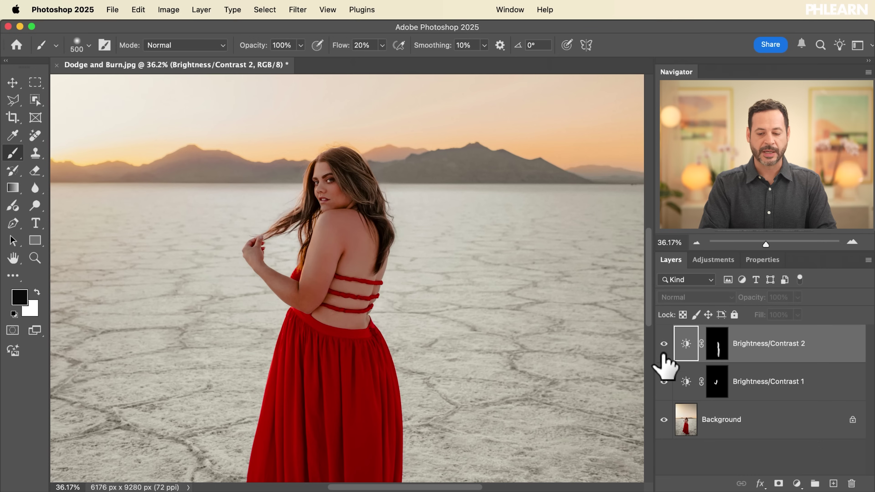
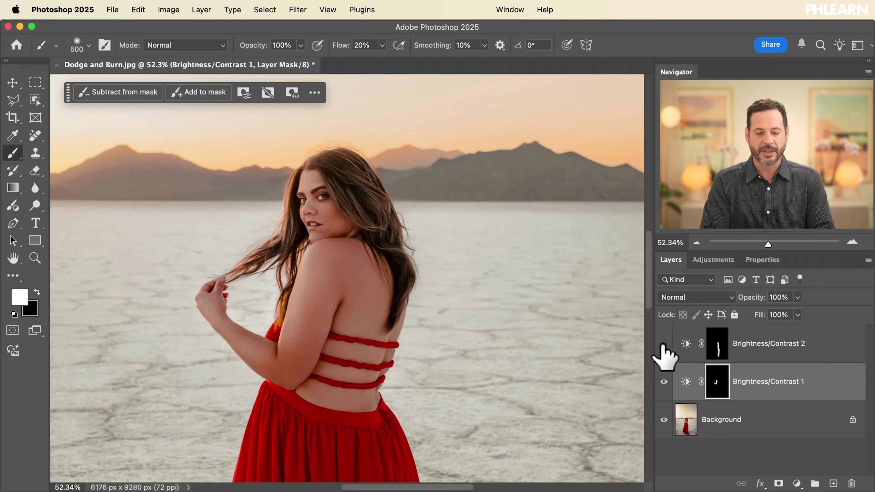
left_click(663, 345)
left_click(663, 344)
left_click(663, 344)
left_click(663, 344)
left_click(663, 381)
left_click(663, 381)
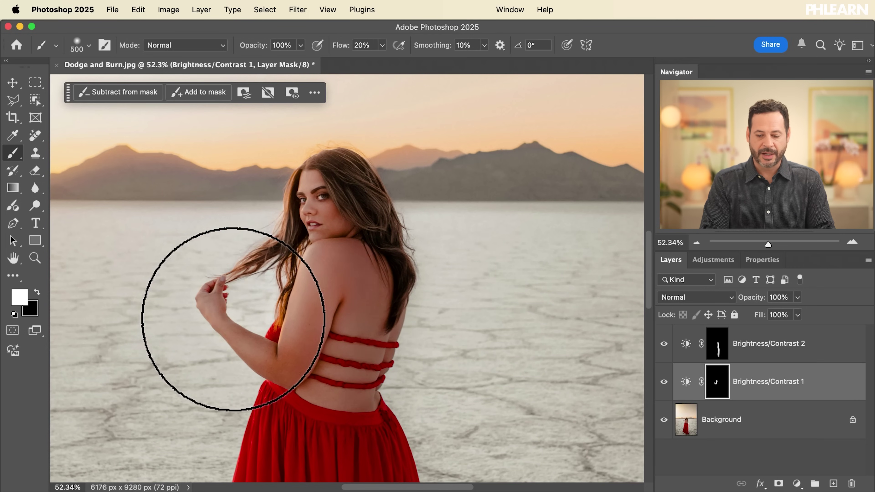
Exaggerate the Brightness/Contrast 1 adjustment to Brightness 128 to inspect spill around the arm, and bring it back down
double_click(689, 382)
left_click_drag(774, 333, 842, 330)
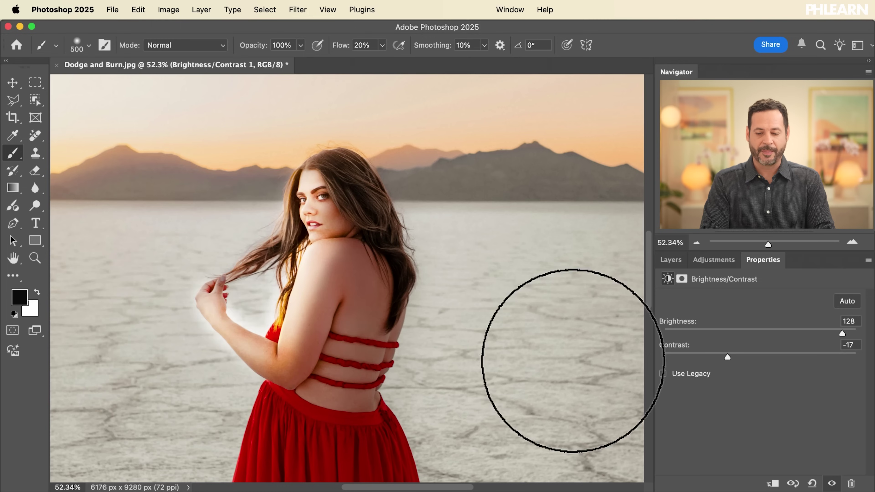
mouse_move(793, 330)
left_mouse_down()
mouse_move(744, 332)
mouse_move(777, 328)
left_mouse_up()
left_click(670, 260)
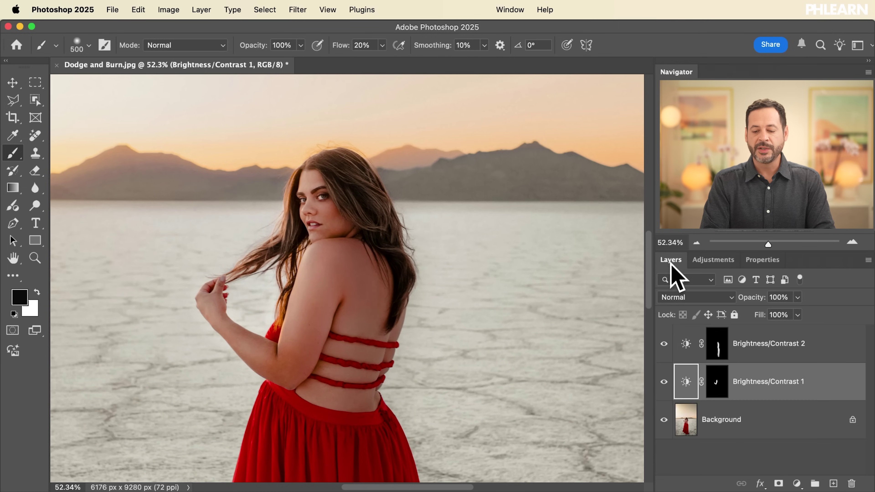
Select the woman with Select Subject on the Background layer, and group both Brightness/Contrast layers as "Dodge Burn"
left_click(681, 417)
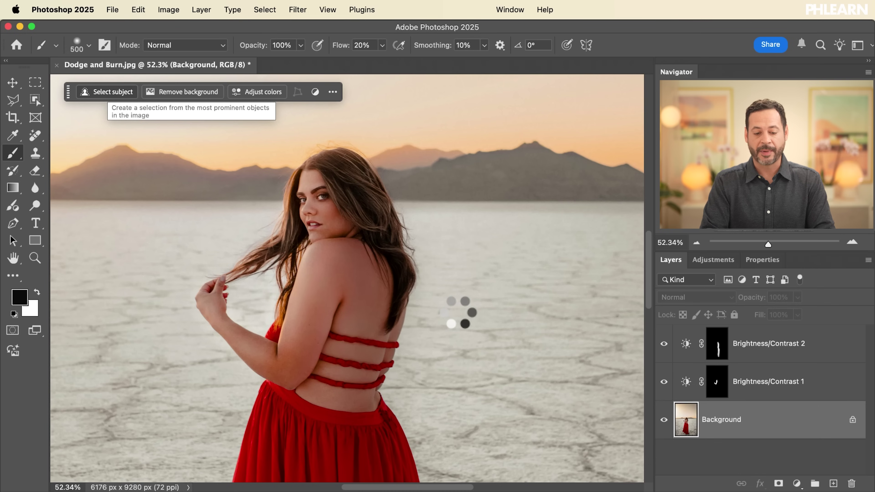
left_click(750, 379)
left_click(770, 349, "shift")
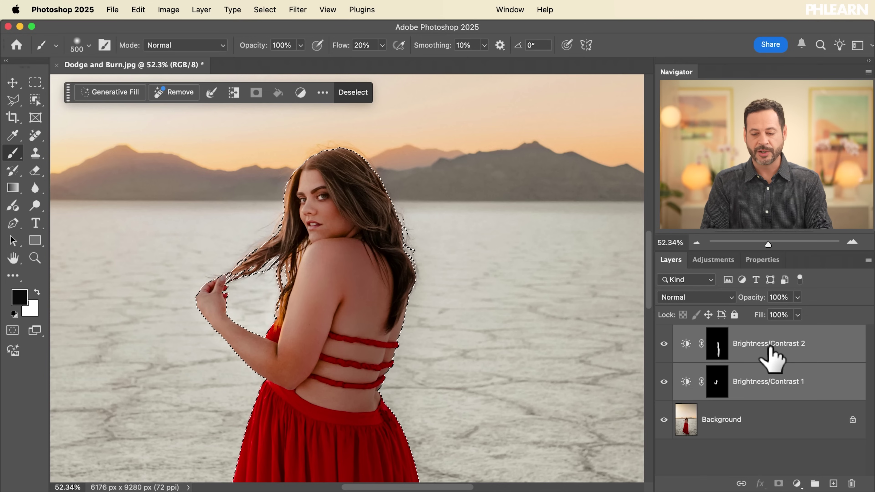
key("super+g")
double_click(707, 331)
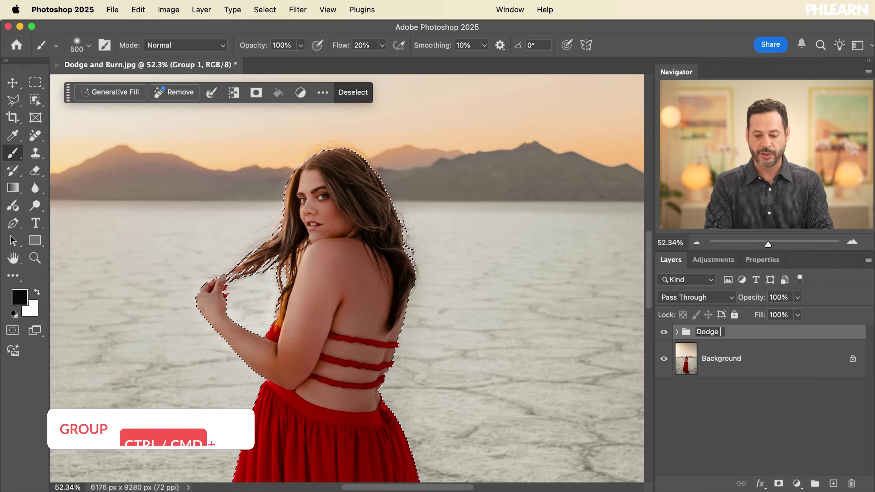
key("Return")
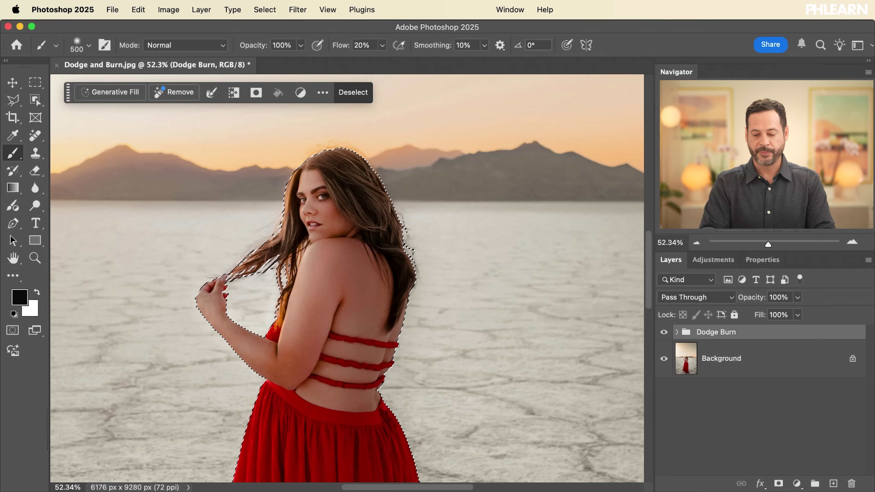
Add a layer mask to the Dodge Burn group from the active selection of the woman
left_click(703, 362)
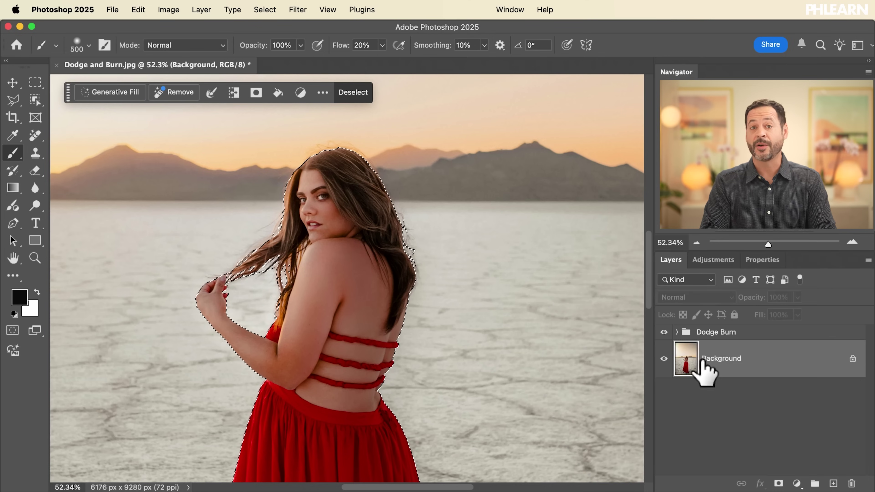
left_click(717, 333)
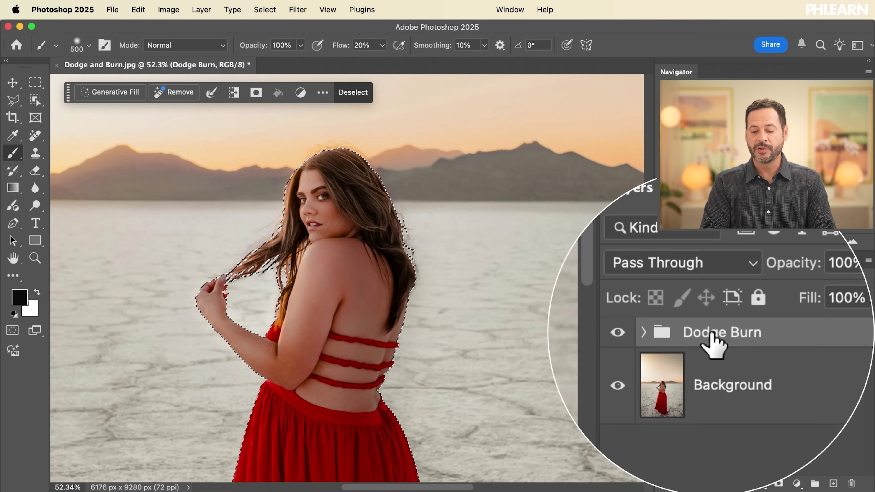
left_click(778, 484)
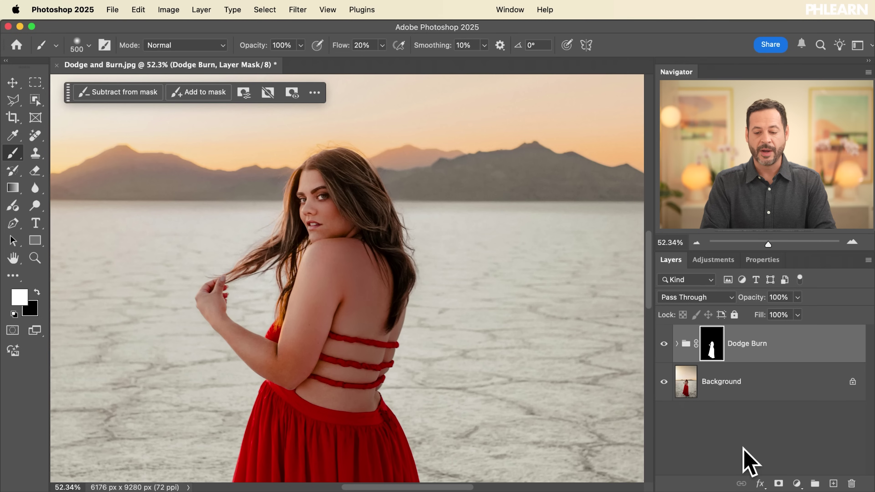
Expand the Dodge Burn group and toggle each adjustment layer inside it to check the effect within the subject mask
left_click(676, 343)
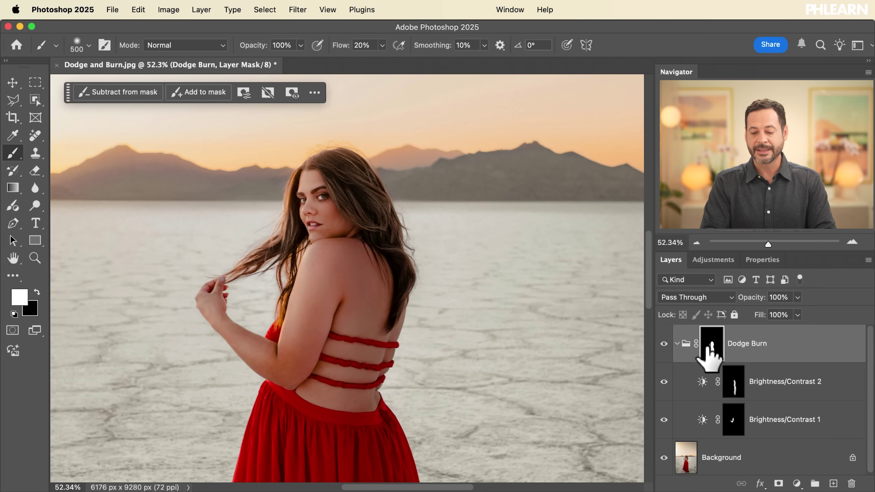
left_click(664, 381)
left_click(664, 382)
left_click(664, 382)
left_click(664, 382)
left_click(663, 381)
left_click(664, 381)
left_click(663, 419)
left_click(664, 418)
left_click(663, 419)
left_click(664, 419)
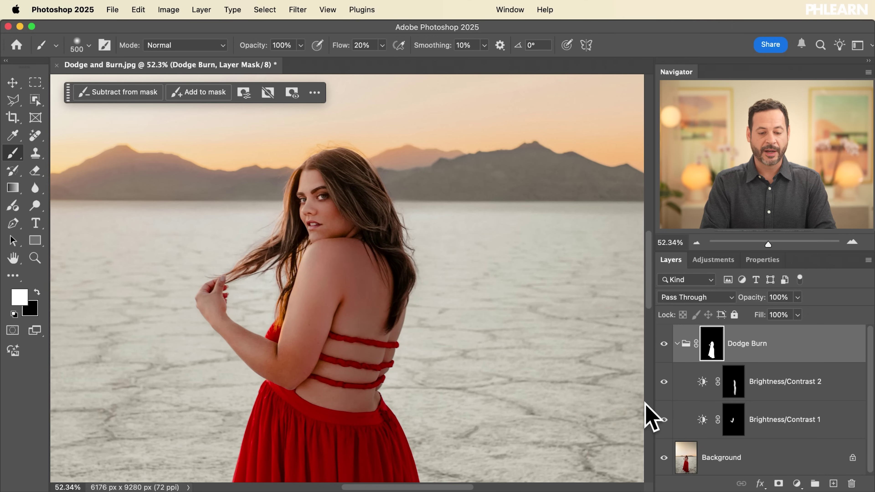
Paint white on the Brightness/Contrast 1 mask to brighten the woman's face, arm and the front side of her dress, using the 500 px brush
left_click(717, 420)
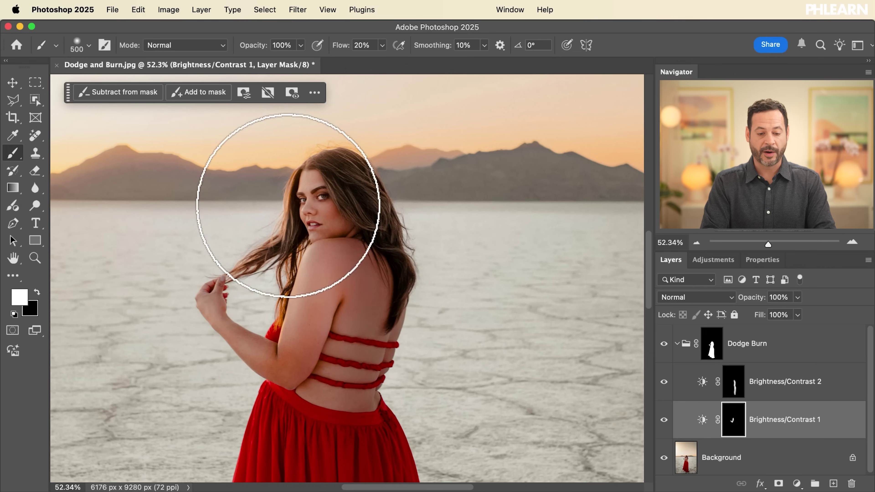
scroll(234, 333, "down", 3)
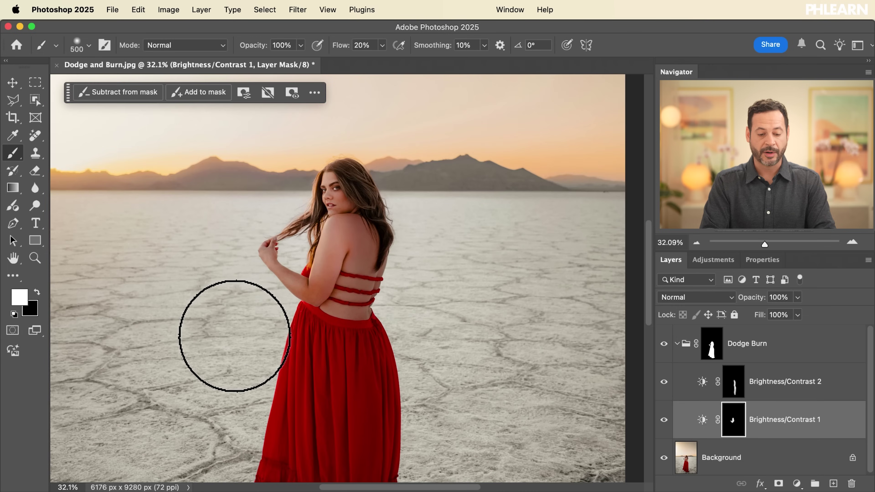
scroll(235, 336, "down", 2)
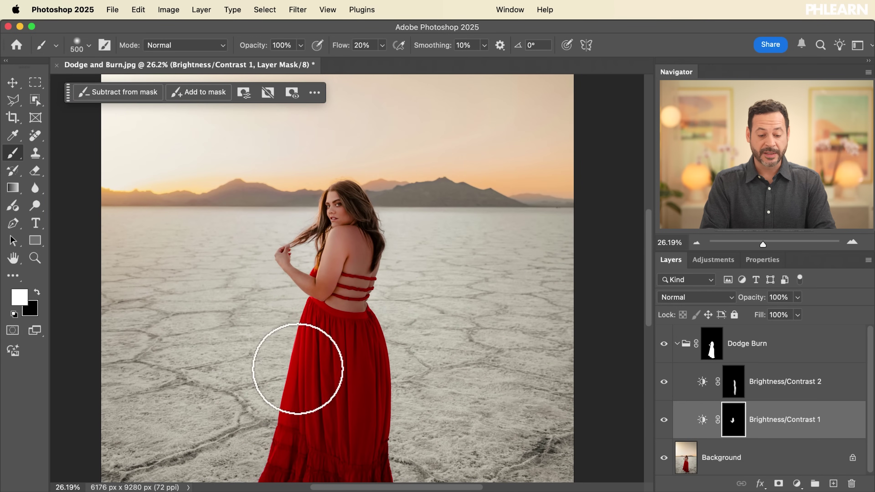
left_click_drag(325, 210, 329, 230)
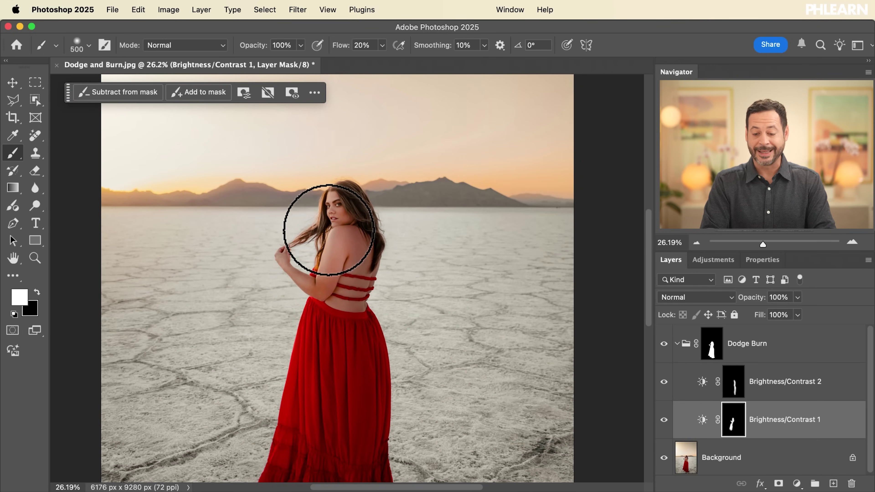
Refine the Brightness/Contrast 2 mask over the woman and her dress with a 700 px brush, switching to black to reduce the darkening
left_click(663, 381)
left_click(733, 382)
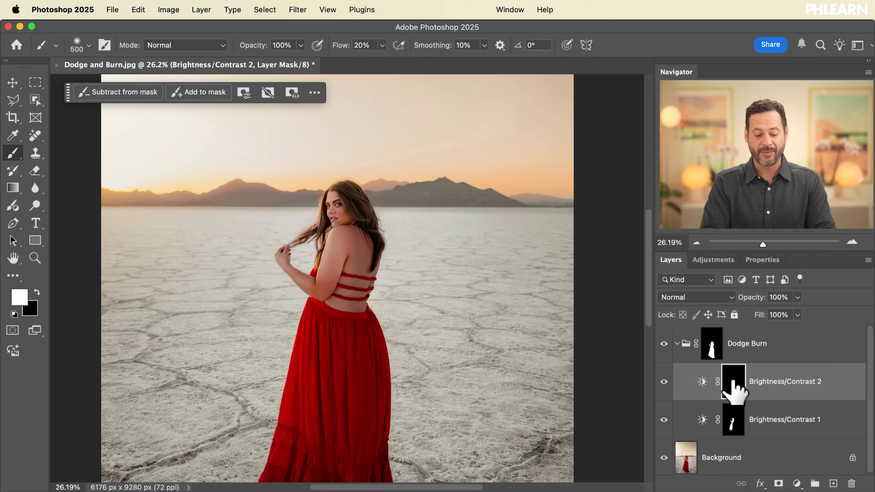
key("bracketright")
key("bracketright")
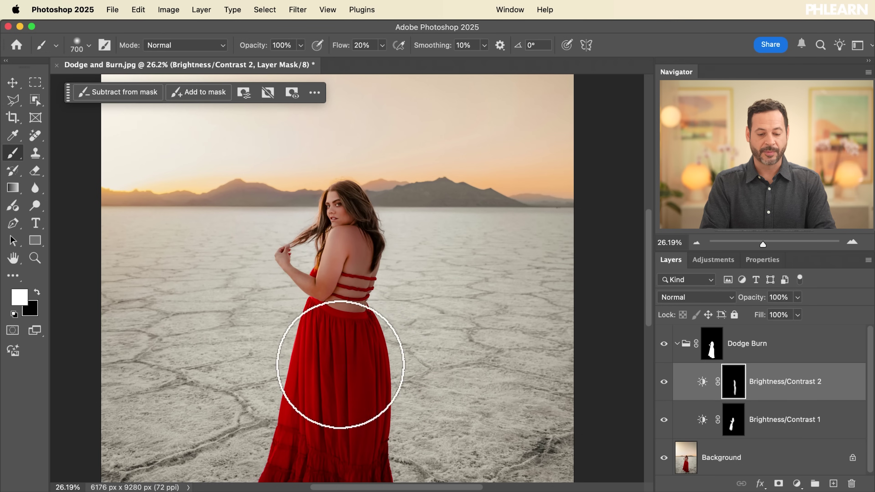
key("x")
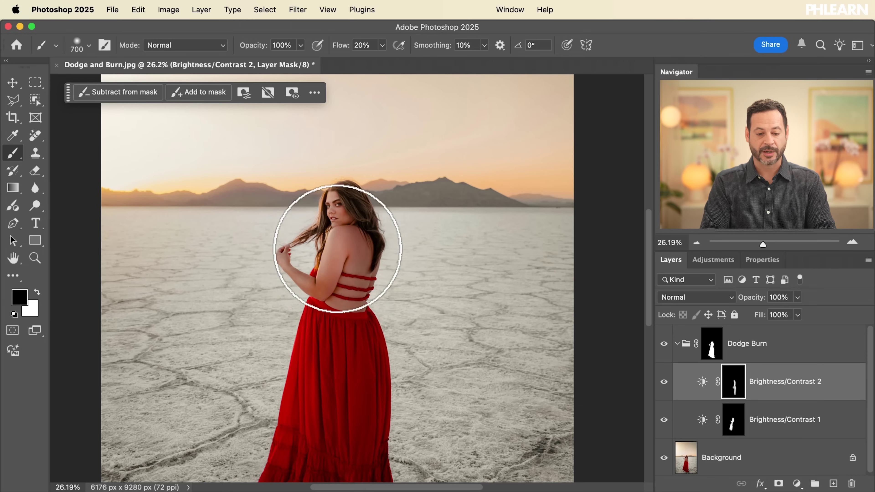
left_click_drag(330, 275, 433, 365)
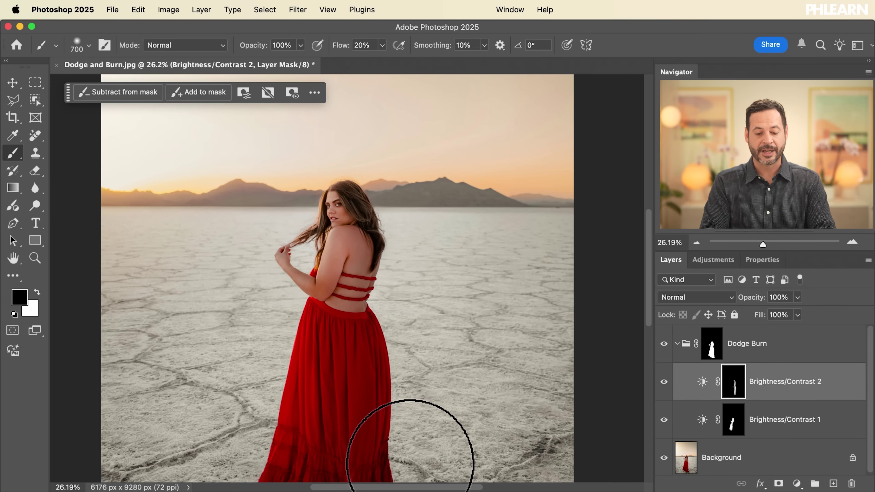
Toggle the Dodge Burn group's visibility to compare the woman with the unedited photo up close
scroll(410, 459, "up", 5)
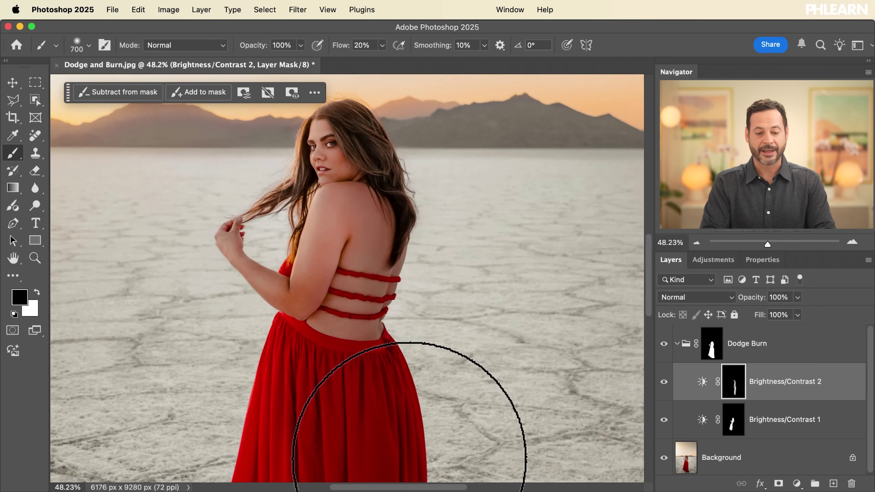
left_click(663, 343)
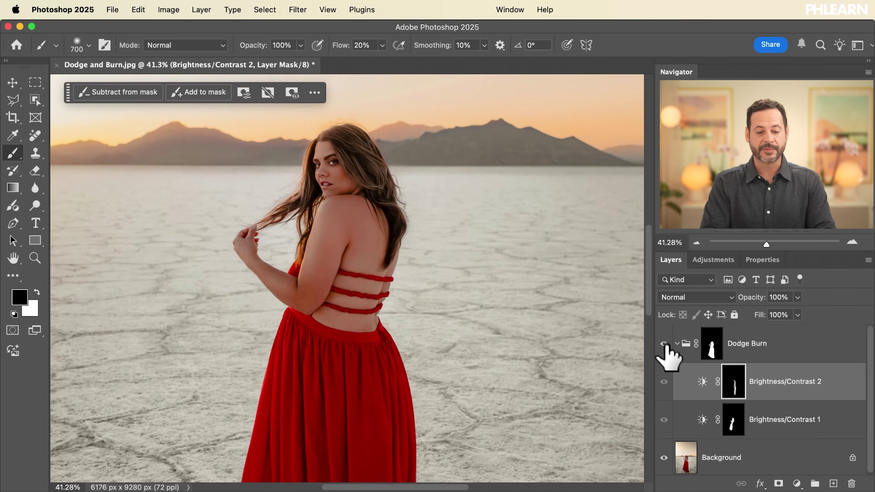
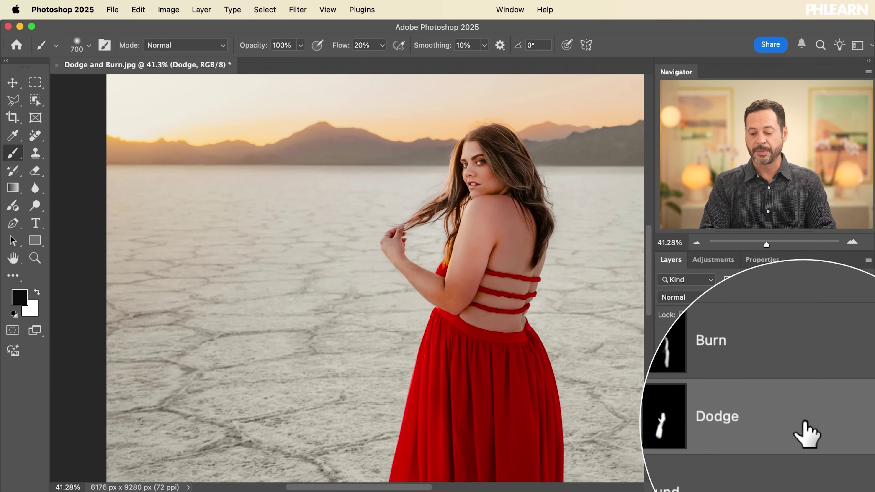
Split the Dodge layer's black Underlying Layer slider under Blend If to 0 / 145
double_click(809, 432)
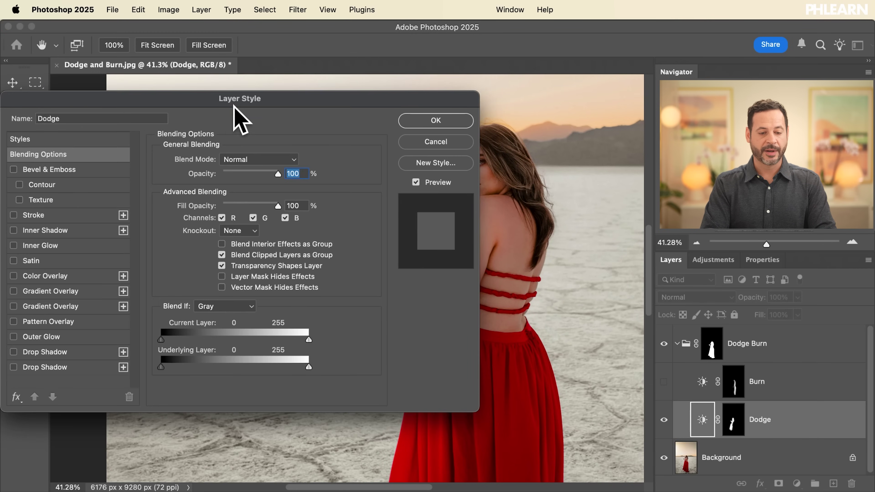
left_click_drag(354, 95, 225, 76)
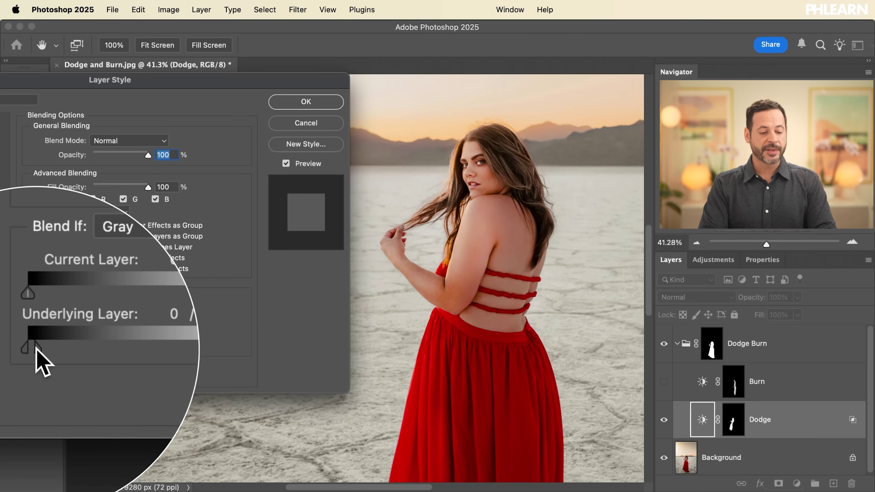
left_click_drag(36, 349, 118, 345)
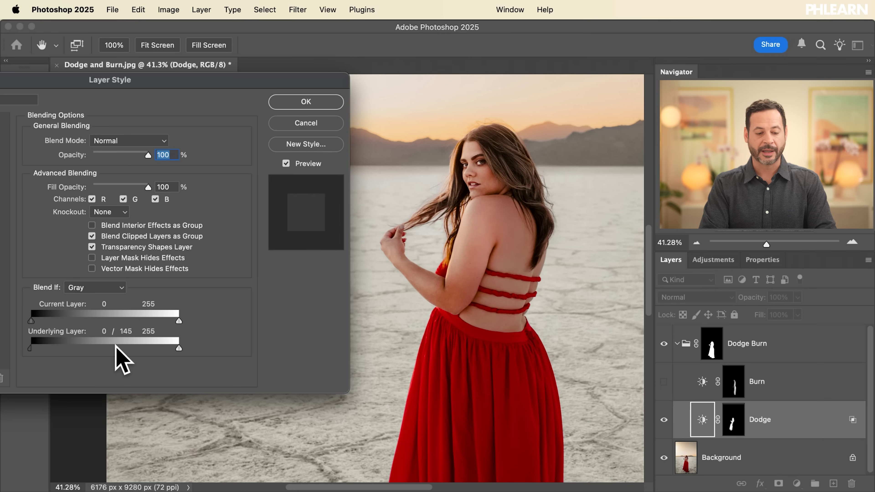
Compare the Dodge layer's Blend If effect with the preview off and on, and apply it with the Underlying Layer split at 0 / 122
left_click(285, 163)
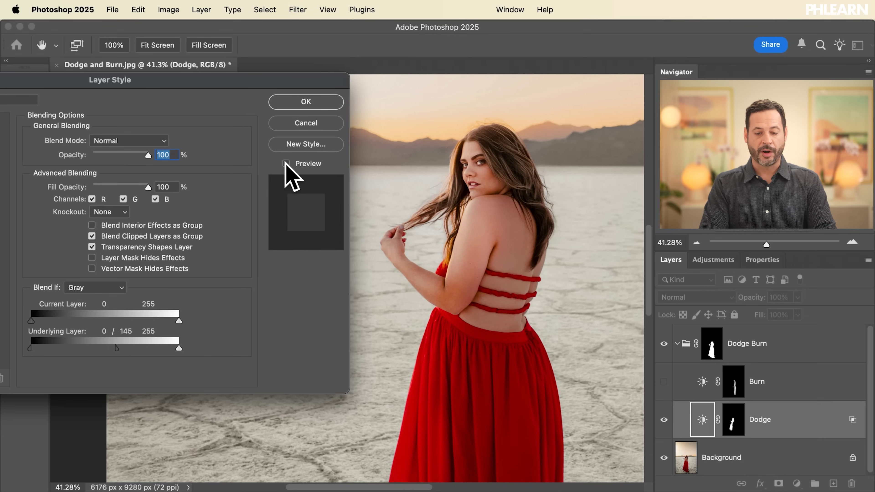
left_click(286, 164)
left_click(285, 164)
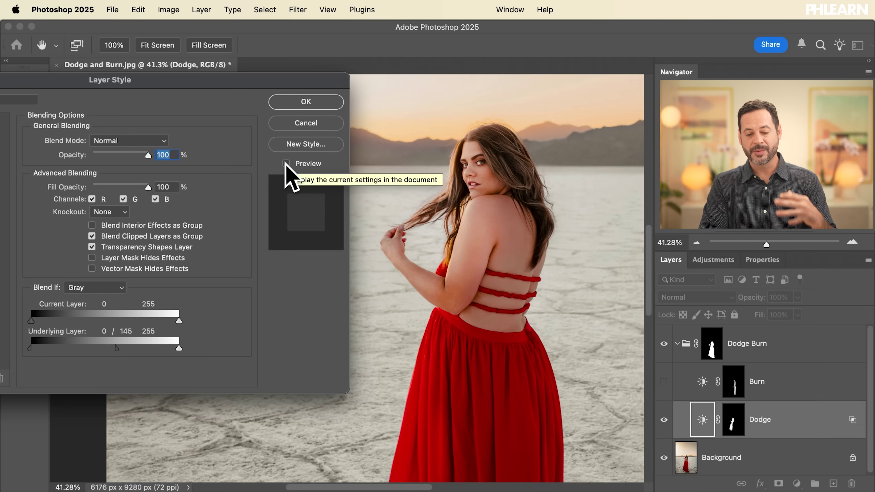
left_click(286, 164)
left_click(285, 163)
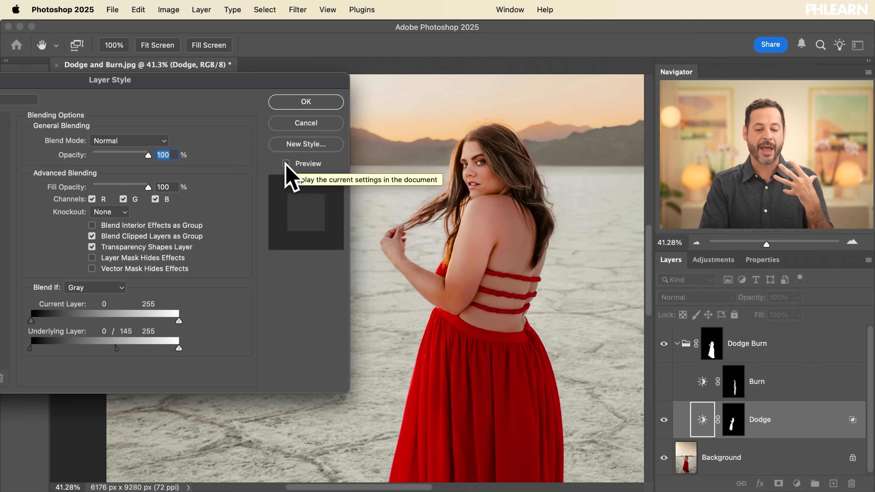
left_click(286, 163)
left_click(286, 164)
left_click(285, 164)
left_click(286, 163)
left_click(286, 164)
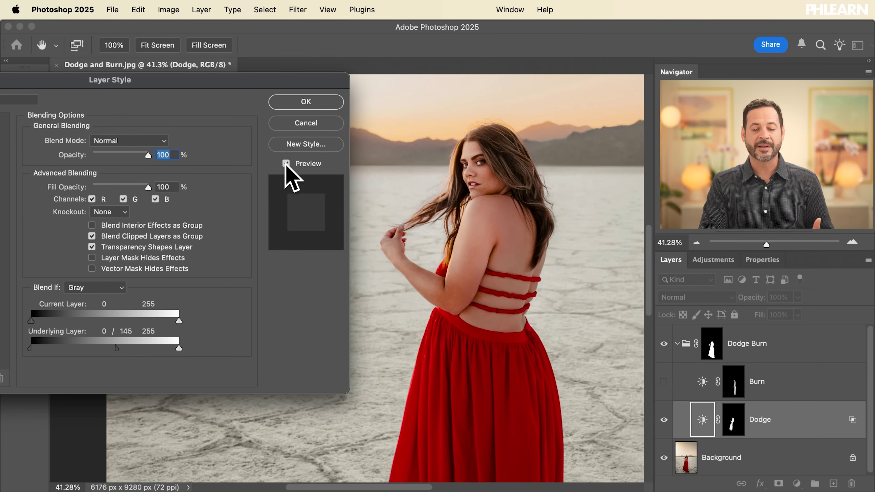
left_click(286, 164)
left_click(286, 163)
left_click(285, 163)
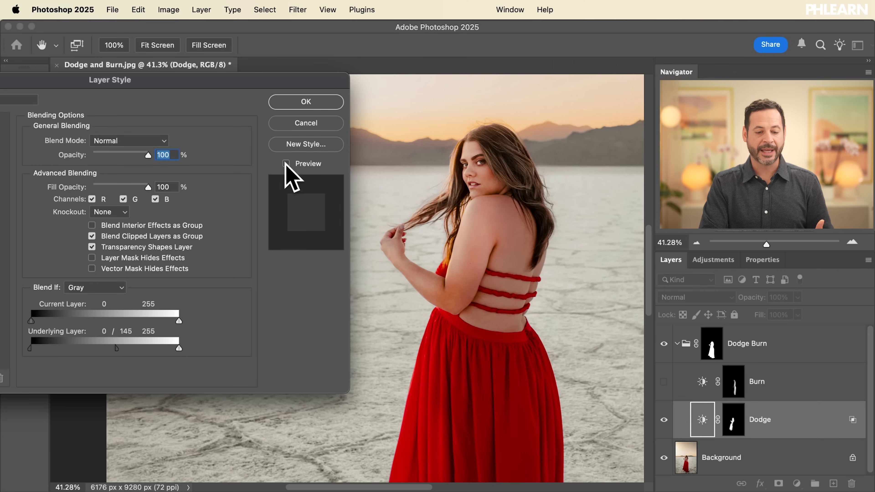
left_click(286, 164)
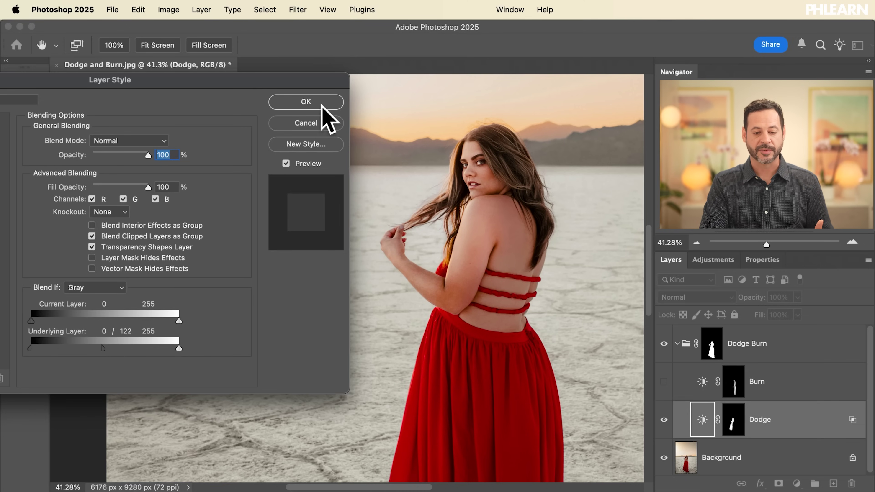
left_click(305, 103)
Toggle the Dodge layer's visibility repeatedly to check the brightening on the woman's skin and dress
left_click(663, 420)
left_click(663, 419)
left_click(663, 419)
left_click(663, 420)
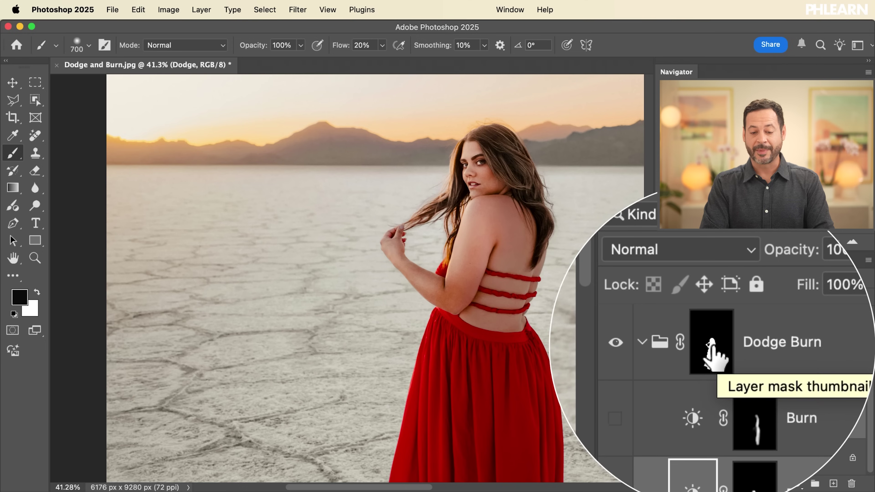
left_click(662, 420)
left_click(662, 420)
left_click(662, 420)
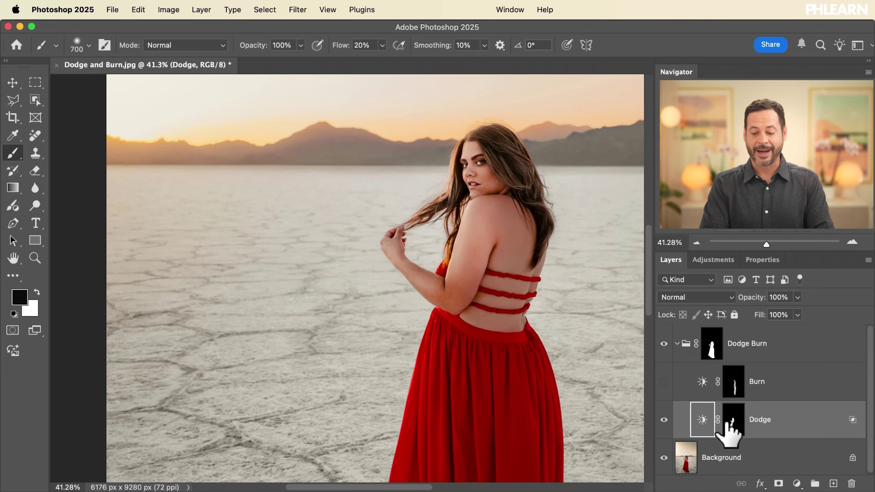
Change the Dodge layer's black Underlying Layer split under Blend If to 0 / 173 and apply it
double_click(798, 419)
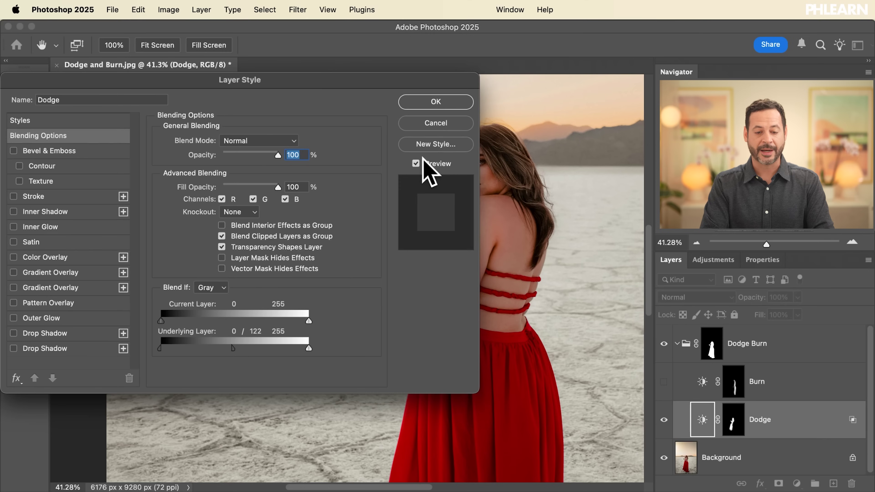
left_click_drag(415, 81, 259, 93)
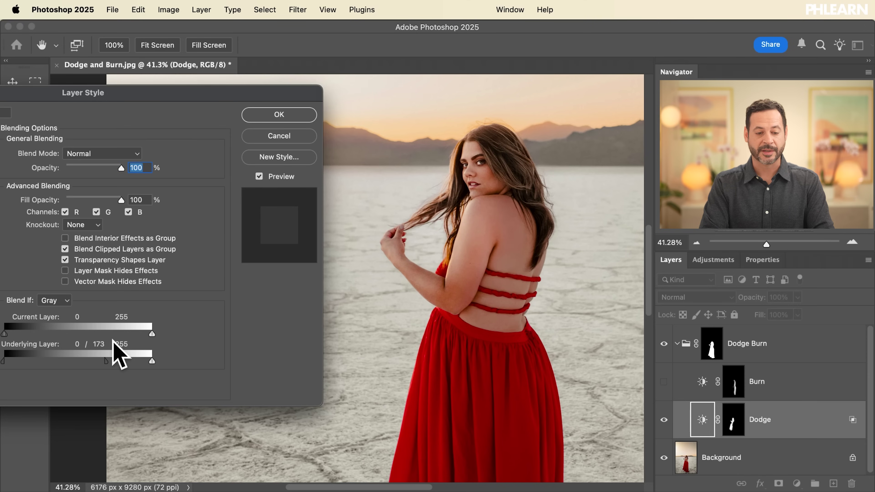
left_click(288, 119)
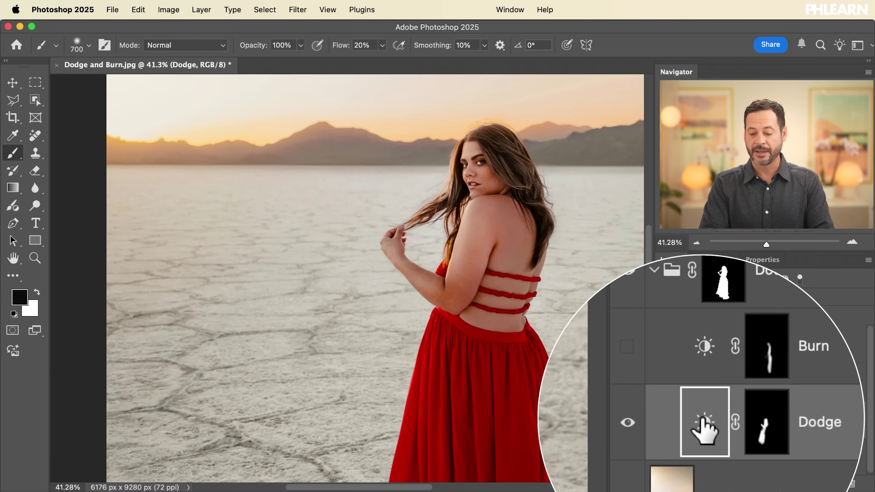
Set the Dodge adjustment layer's Brightness to 28
double_click(702, 417)
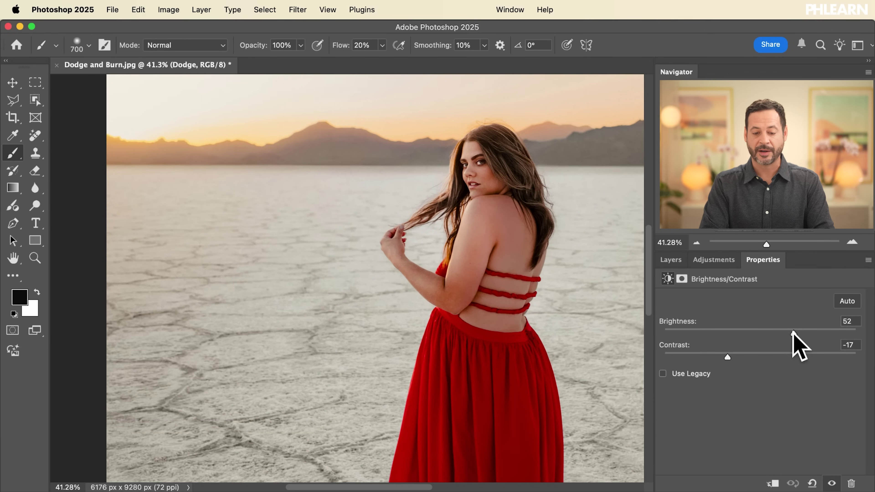
left_click_drag(793, 331, 774, 331)
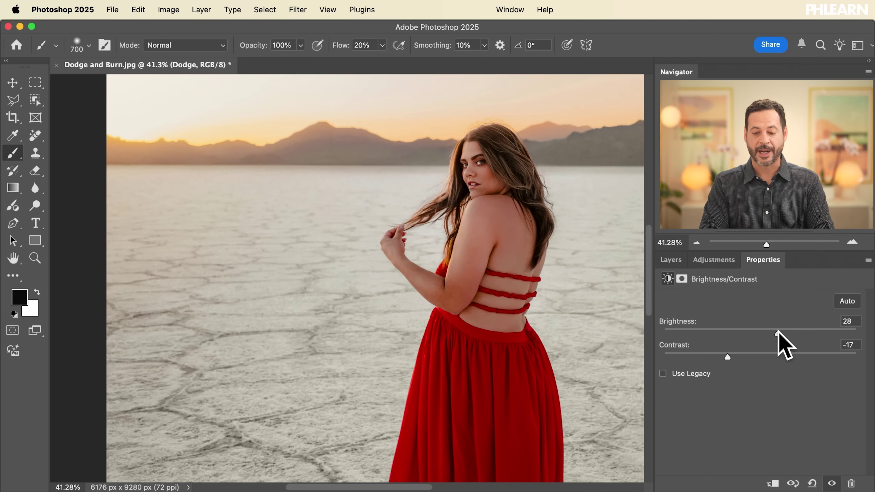
left_click(670, 260)
Toggle the Dodge layer's visibility to compare the softened brightening, and make the Burn layer visible again
left_click(664, 420)
left_click(663, 420)
left_click(664, 419)
left_click(662, 420)
left_click(662, 420)
left_click(662, 419)
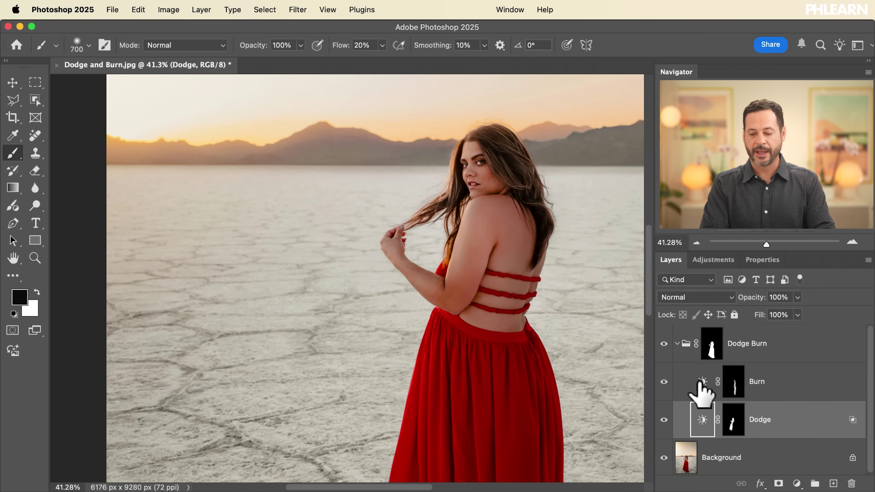
Split the Burn layer's white Underlying Layer slider under Blend If to 97 / 255, check the preview and apply it
left_click(701, 383)
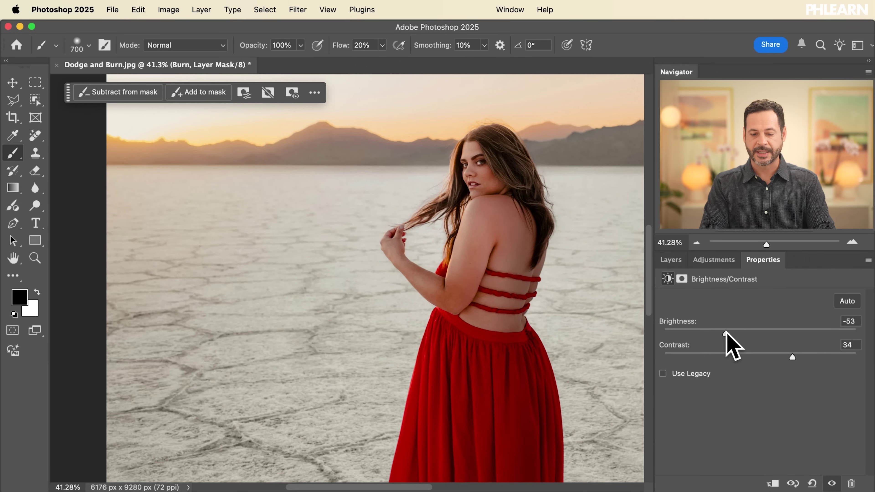
left_click(670, 259)
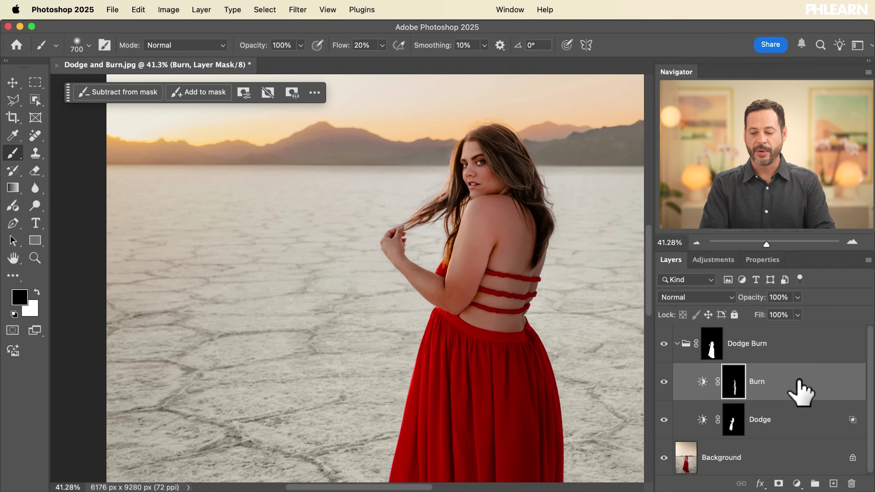
double_click(803, 391)
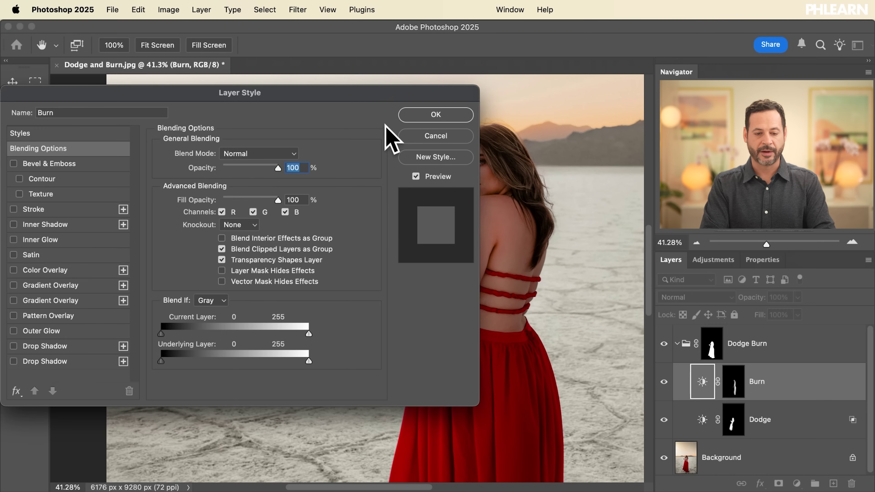
left_click_drag(399, 98, 276, 103)
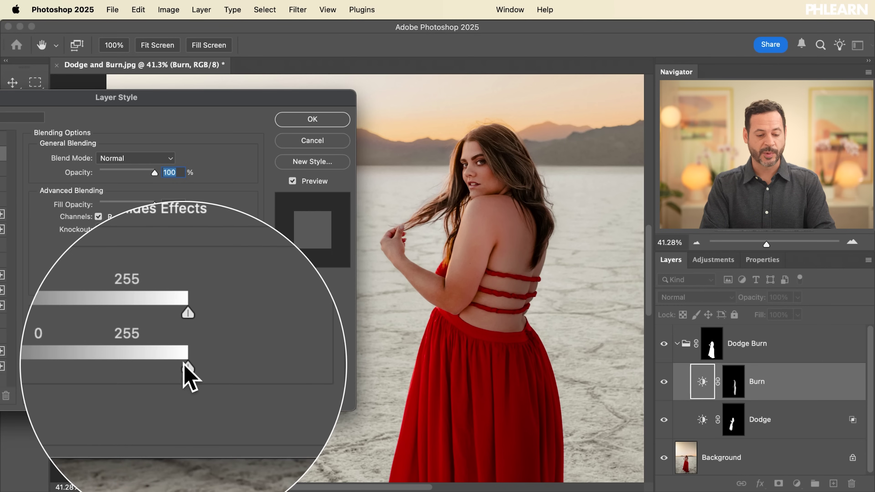
key("alt")
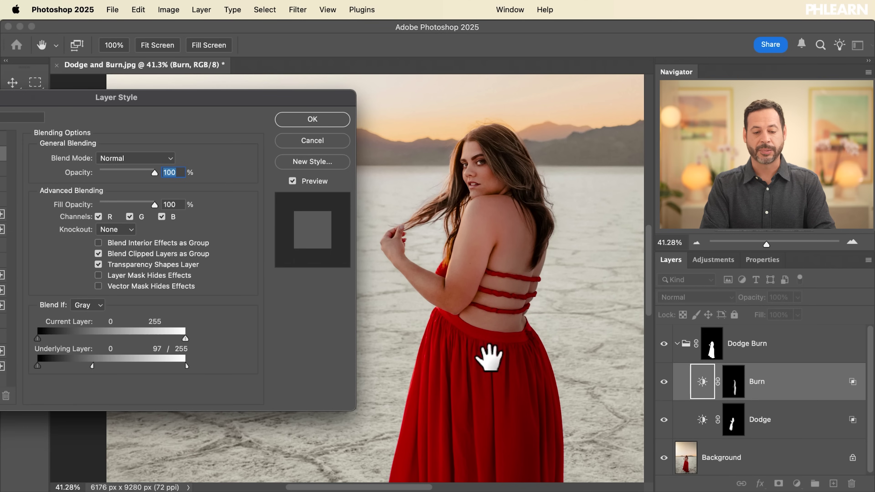
left_click(292, 181)
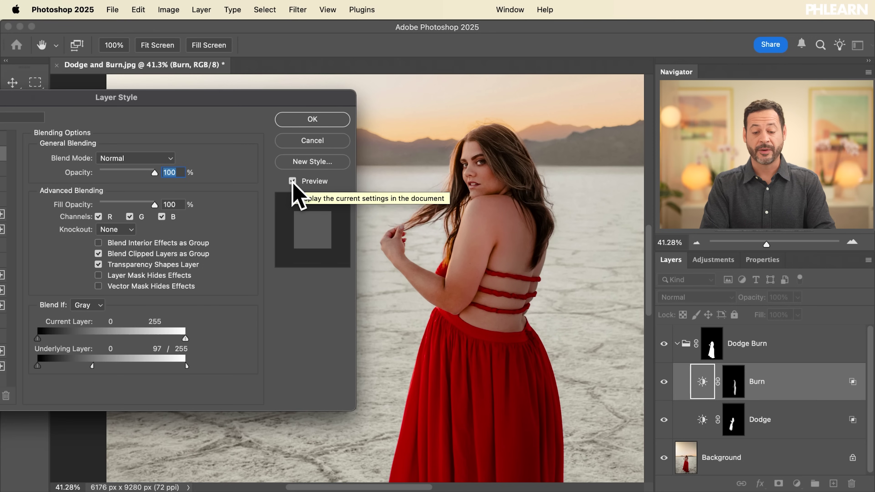
left_click(322, 119)
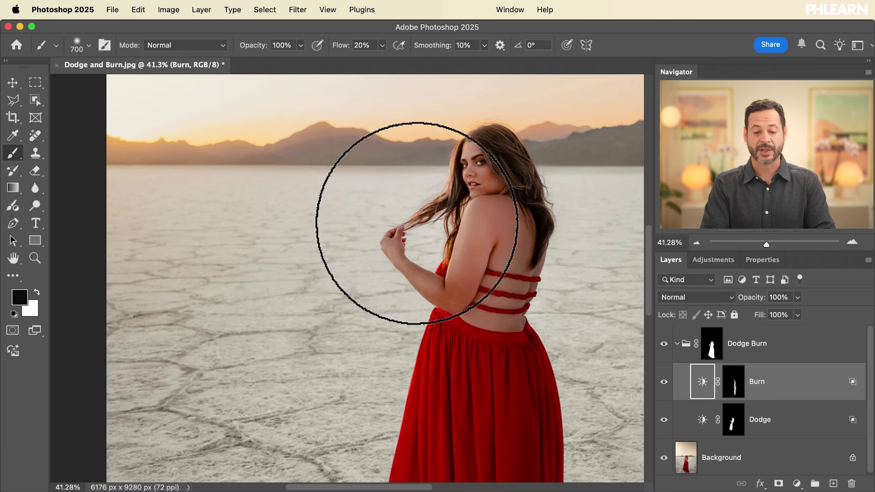
Toggle the Dodge Burn group's visibility to compare the combined dodging and burning with the original photo
scroll(409, 259, "down", 3)
scroll(427, 263, "right", 2)
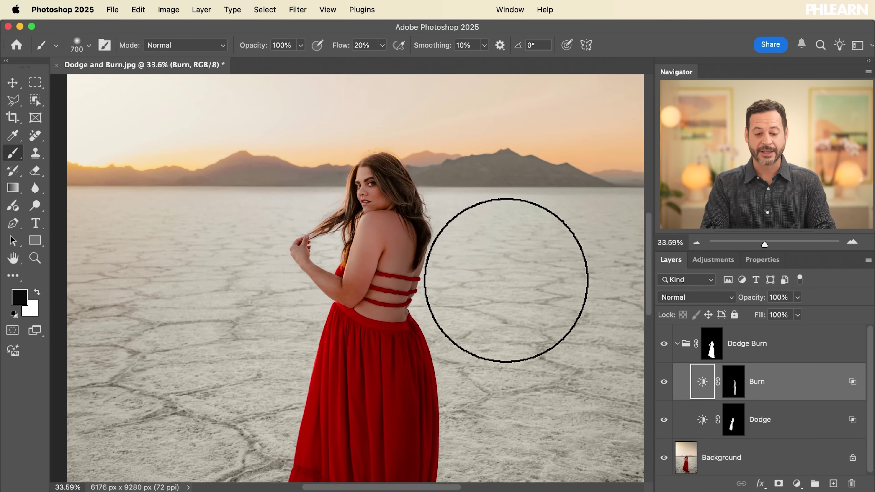
left_click(665, 343)
left_click(664, 343)
left_click(664, 344)
left_click(664, 343)
left_click(664, 343)
left_click(664, 343)
scroll(512, 277, "up", 3)
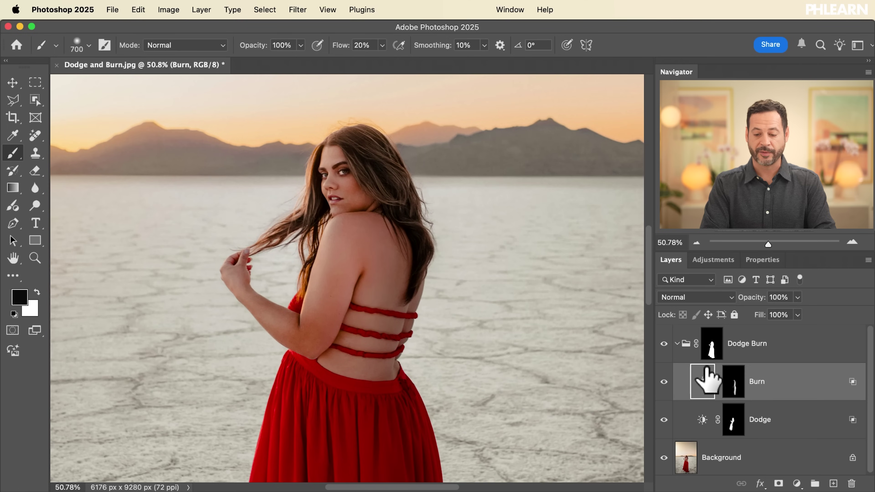
Set the Dodge adjustment layer's Brightness to 45 and Contrast to -30
left_click(701, 420)
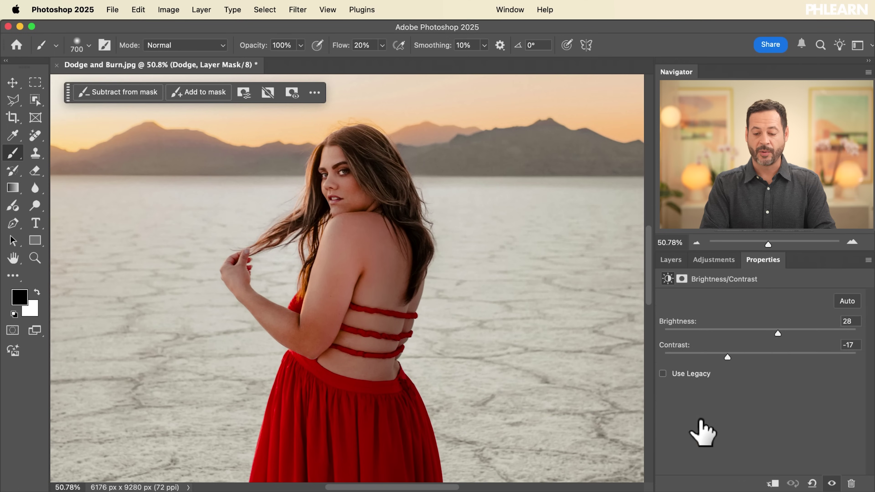
mouse_move(781, 332)
left_mouse_down()
mouse_move(796, 331)
mouse_move(789, 330)
left_mouse_up()
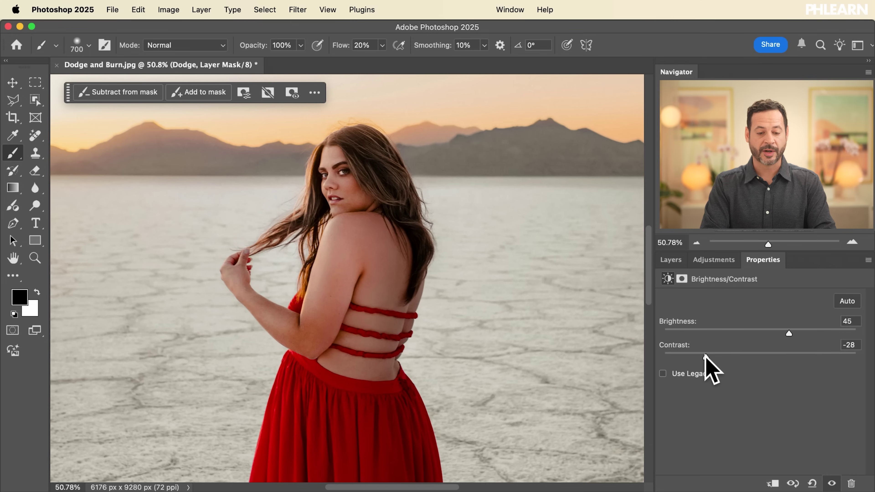
left_click(671, 260)
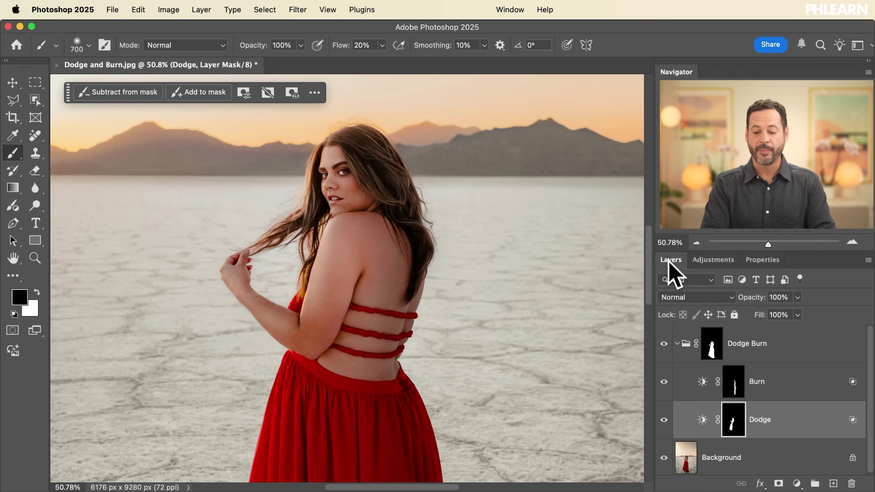
Toggle the Dodge Burn group off and on to check the revised Dodge settings
left_click(664, 344)
left_click(663, 344)
left_click(663, 343)
left_click(664, 343)
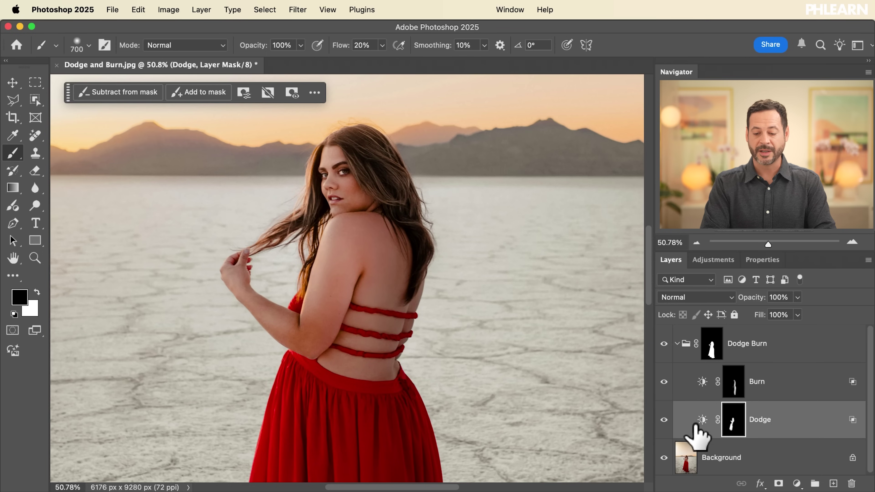
Reduce the Dodge adjustment layer's Brightness to 27
double_click(702, 420)
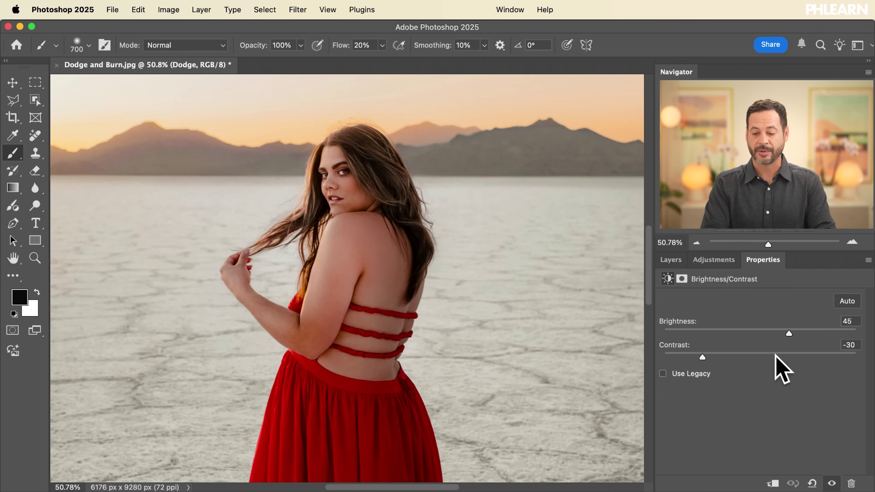
left_click_drag(788, 332, 778, 333)
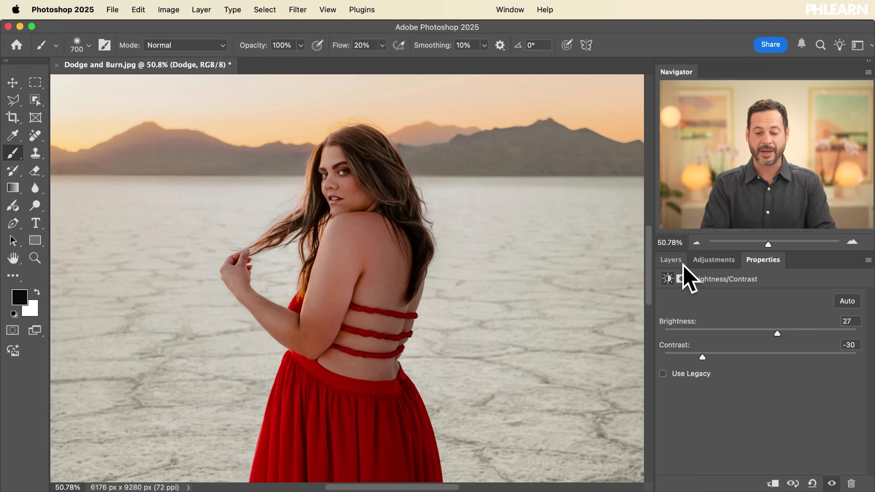
Collapse the Dodge Burn group and toggle its visibility repeatedly to compare the retouched subject with the original photo
left_click(669, 260)
left_click(676, 344)
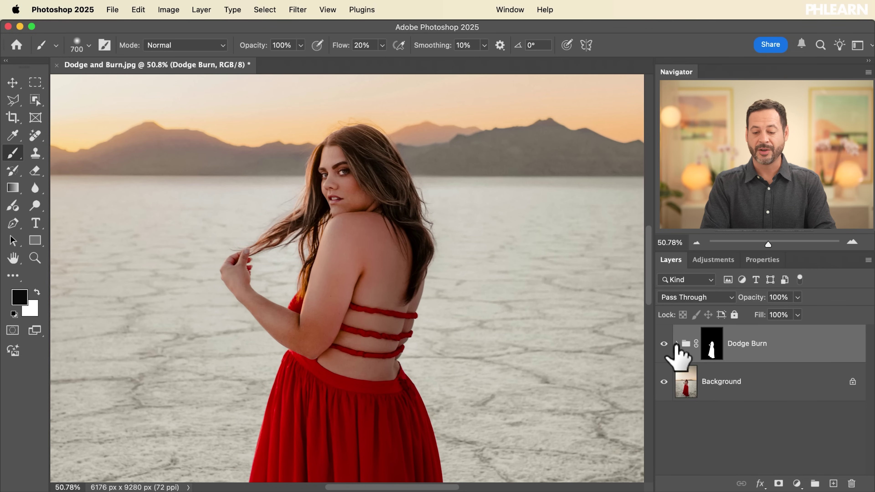
left_click(664, 343)
left_click(663, 343)
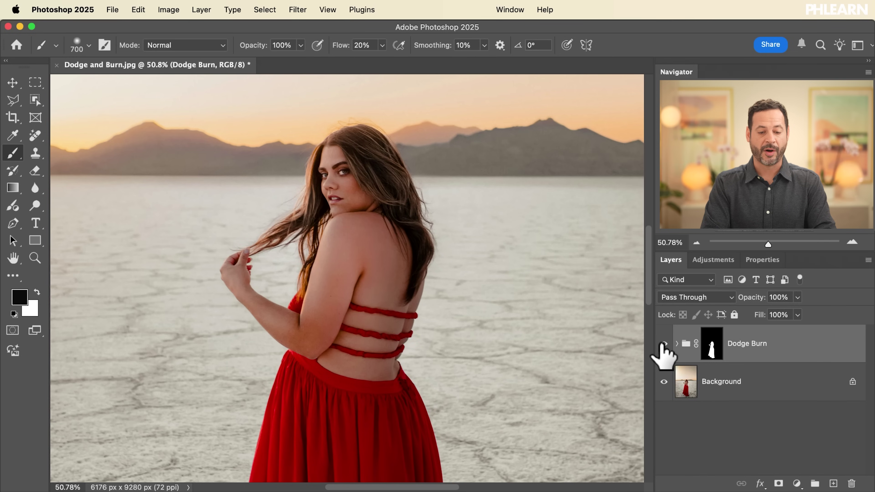
left_click(662, 344)
left_click(662, 344)
left_click(662, 344)
left_click(662, 344)
left_click(662, 344)
left_click(662, 344)
scroll(568, 289, "down", 4)
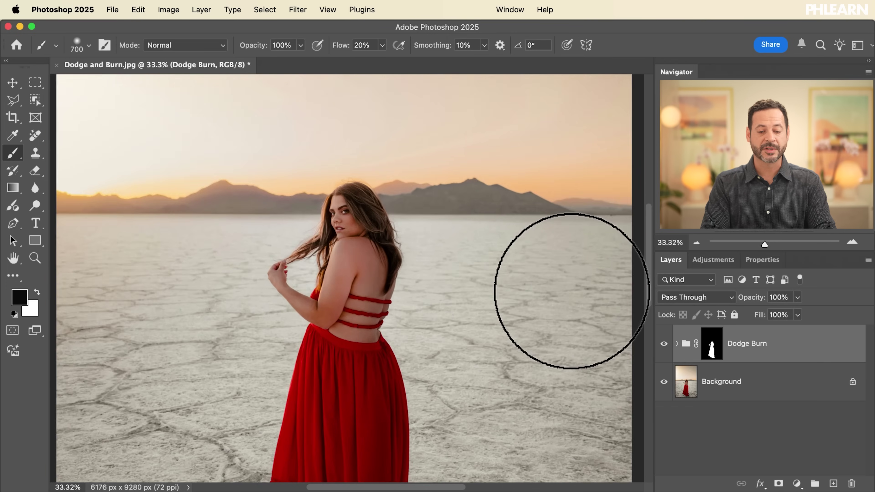
scroll(572, 292, "up", 5)
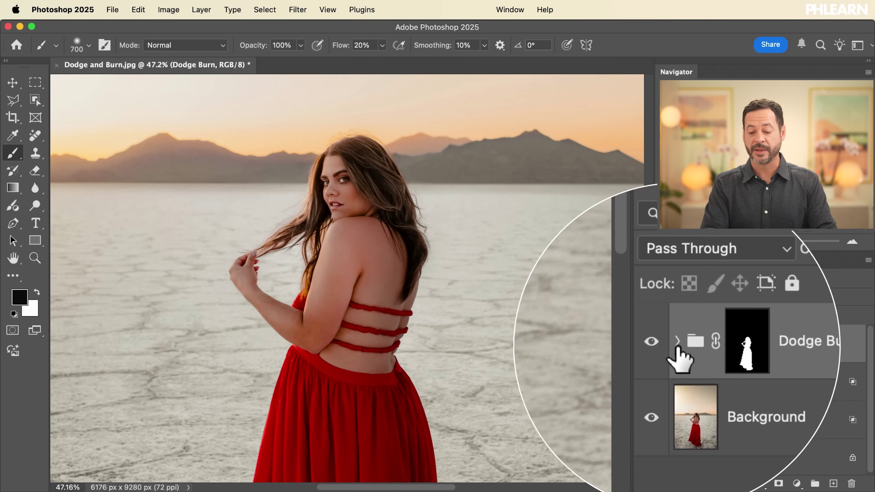
Expand the Dodge Burn group and toggle the Burn layer's visibility and the whole group's visibility to examine their effects
left_click(677, 344)
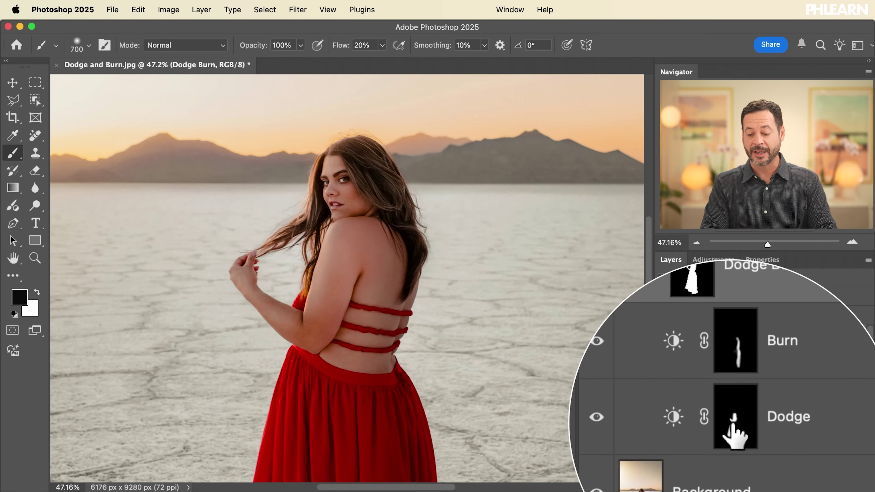
left_click(664, 382)
left_click(664, 380)
left_click(665, 381)
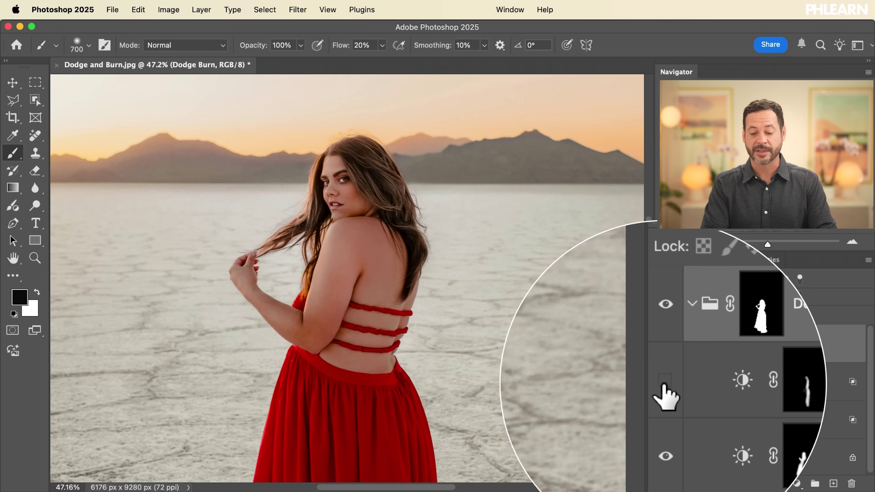
left_click(665, 380)
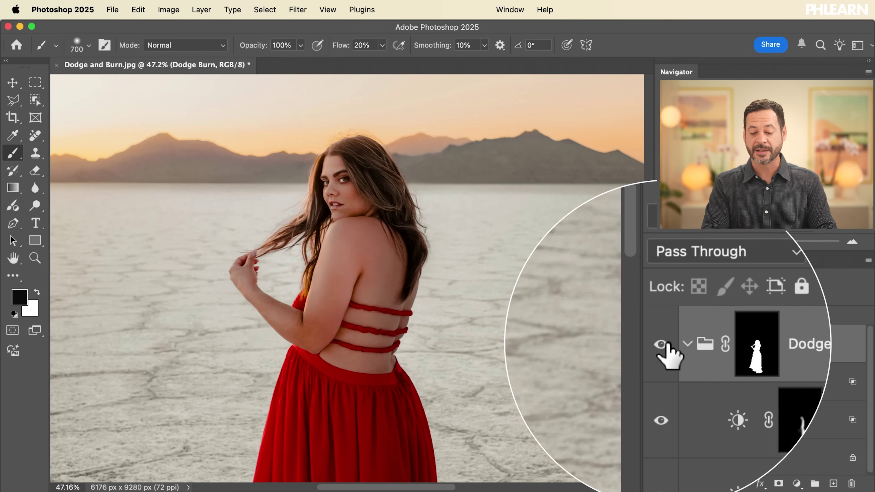
left_click(665, 344)
left_click(664, 344)
left_click(665, 345)
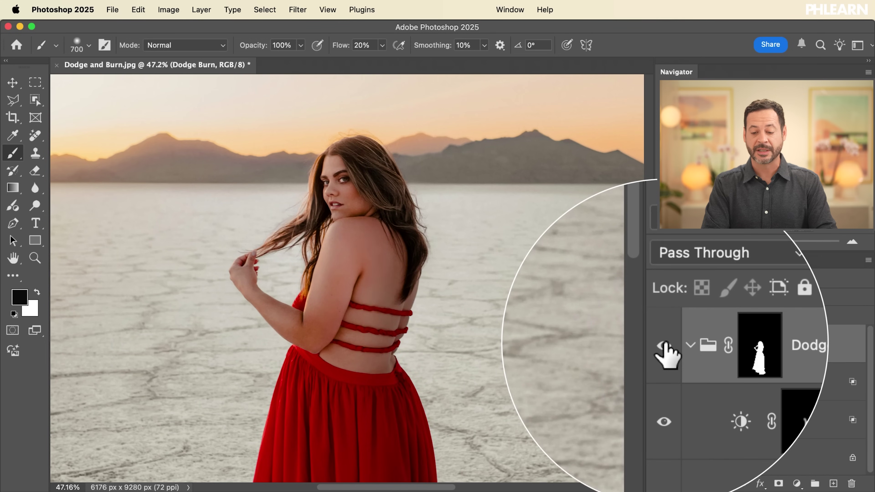
left_click(665, 345)
Collapse the Dodge Burn group and reduce its opacity to 76%
left_click(677, 343)
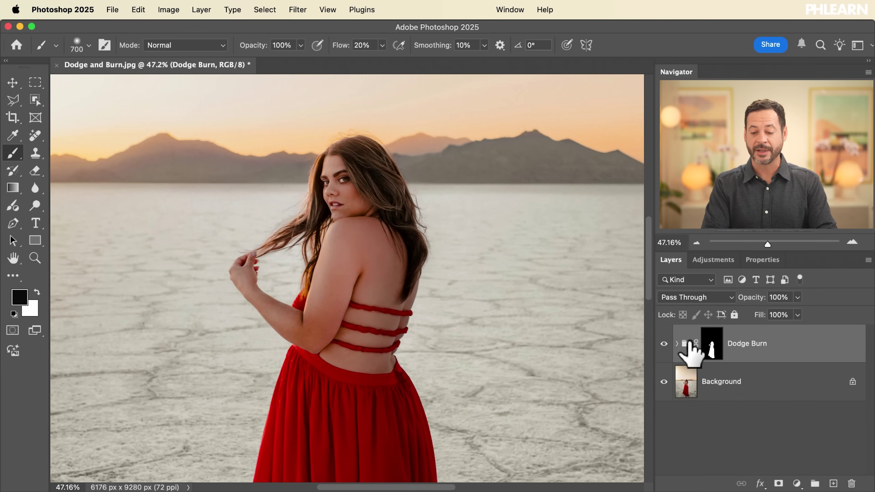
left_click_drag(751, 299, 742, 301)
Try retouching the Background layer directly with the Dodge and Burn tools, Midtones range and 10% exposure, with the Dodge Burn group temporarily hidden
left_click(665, 344)
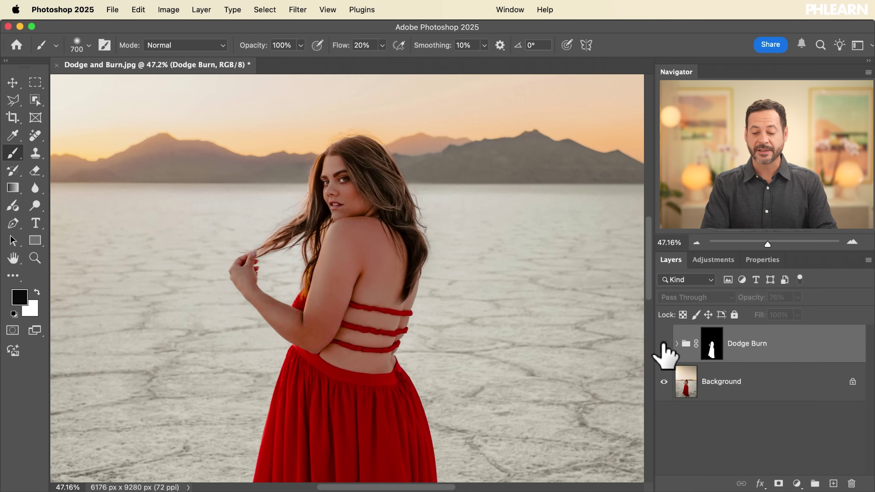
left_click(720, 393)
left_click_drag(39, 208, 60, 203)
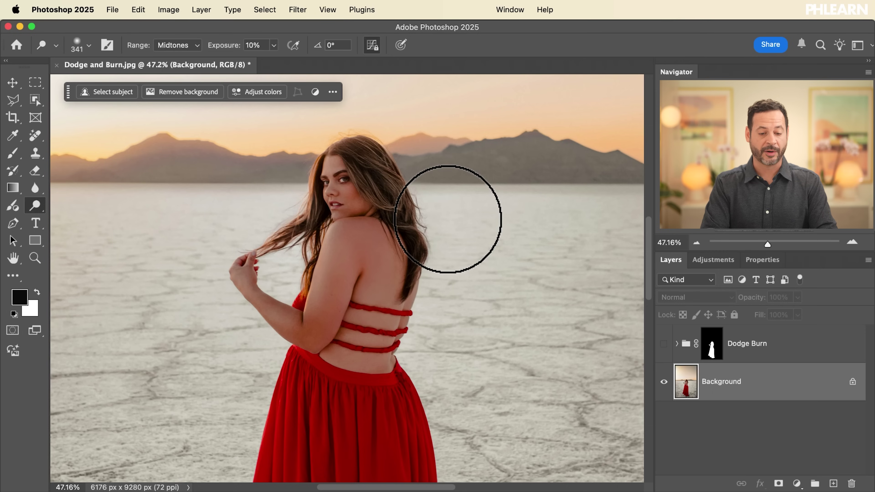
mouse_move(338, 207)
left_mouse_down()
mouse_move(329, 170)
mouse_move(303, 318)
mouse_move(316, 263)
mouse_move(375, 147)
mouse_move(334, 263)
mouse_move(253, 270)
left_mouse_up()
right_click(36, 207)
left_click(94, 216)
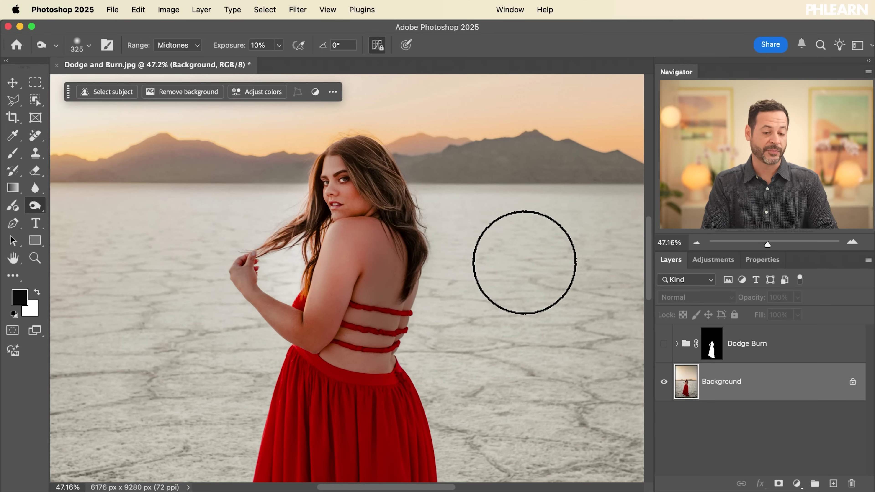
key("super+z")
key("super+shift+z")
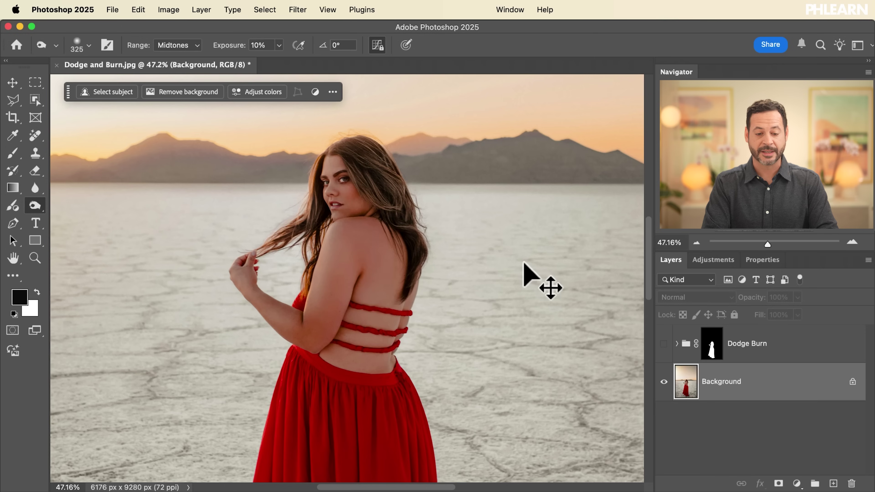
left_click(664, 343)
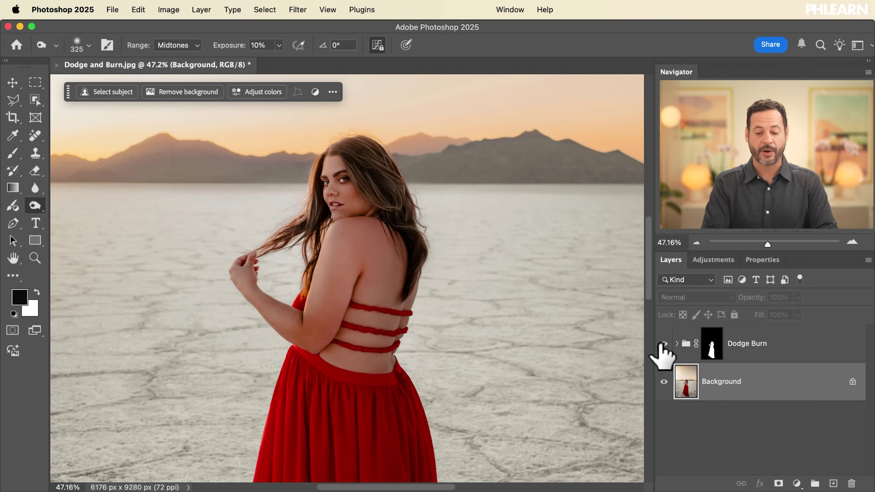
Raise the Dodge adjustment layer's Brightness to 67 and collapse the Dodge Burn group
left_click(676, 353)
left_click(676, 344)
double_click(699, 420)
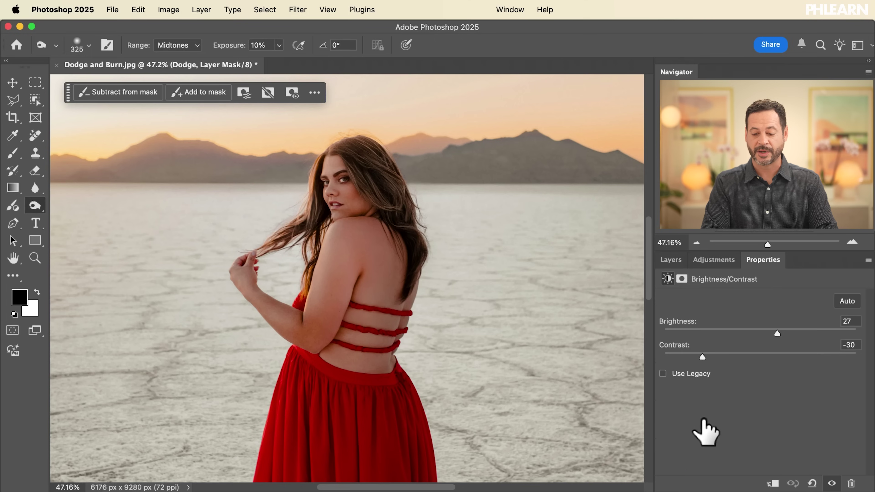
left_click_drag(778, 332, 803, 333)
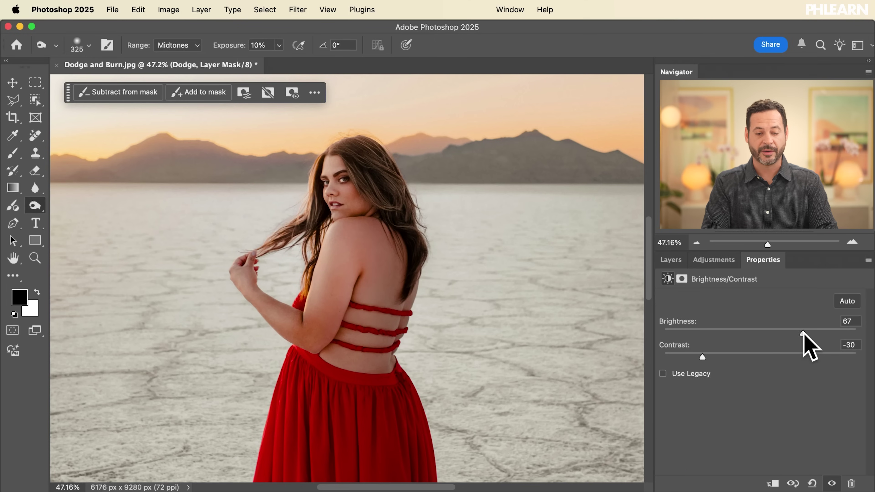
left_click(672, 260)
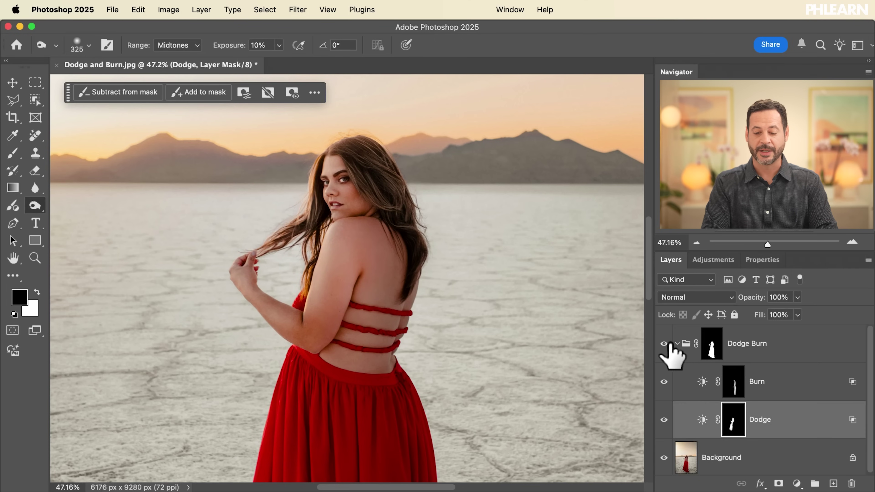
left_click(677, 344)
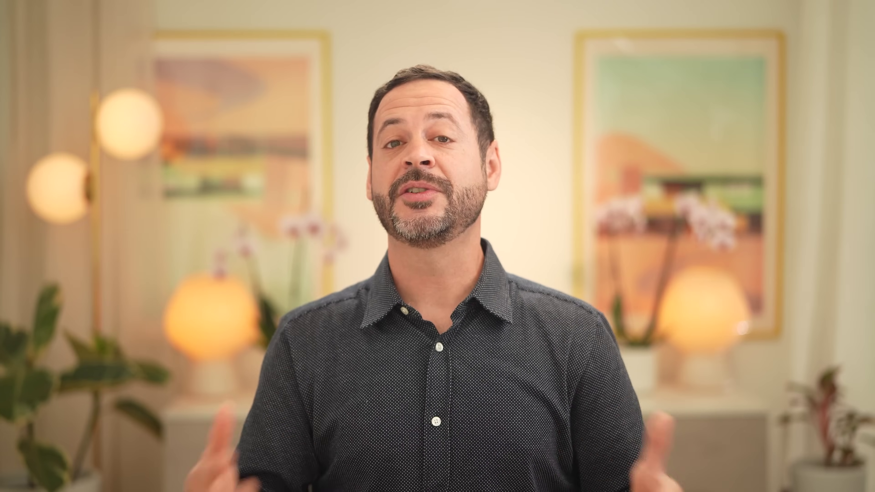